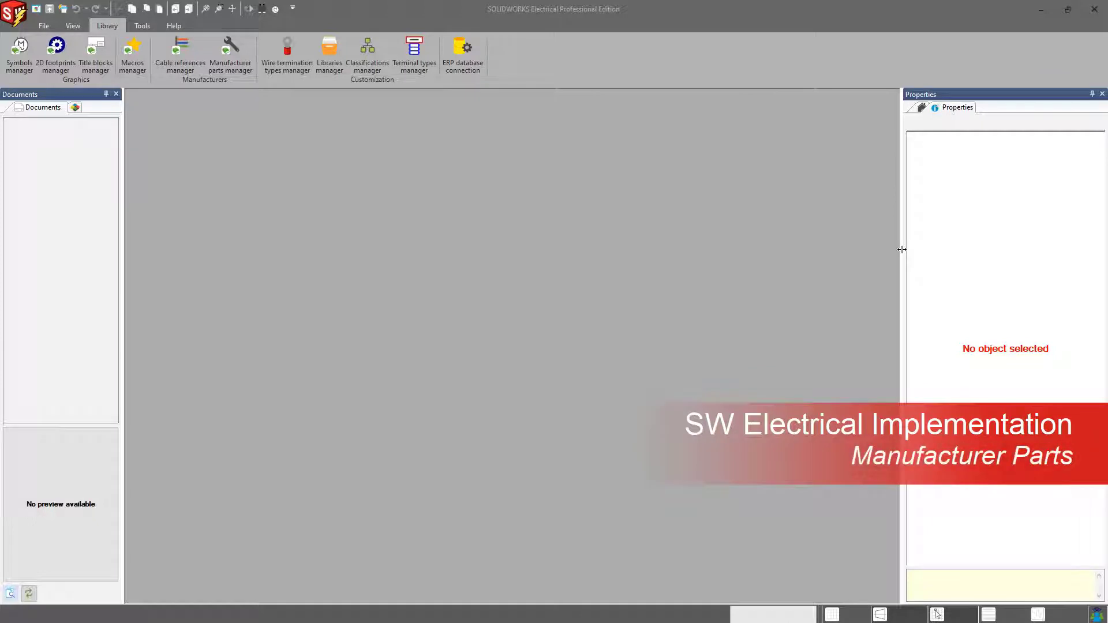
# Step: Open the Manufacturer parts manager from the Library tab, with Connectors selected
pyautogui.click(224, 57)
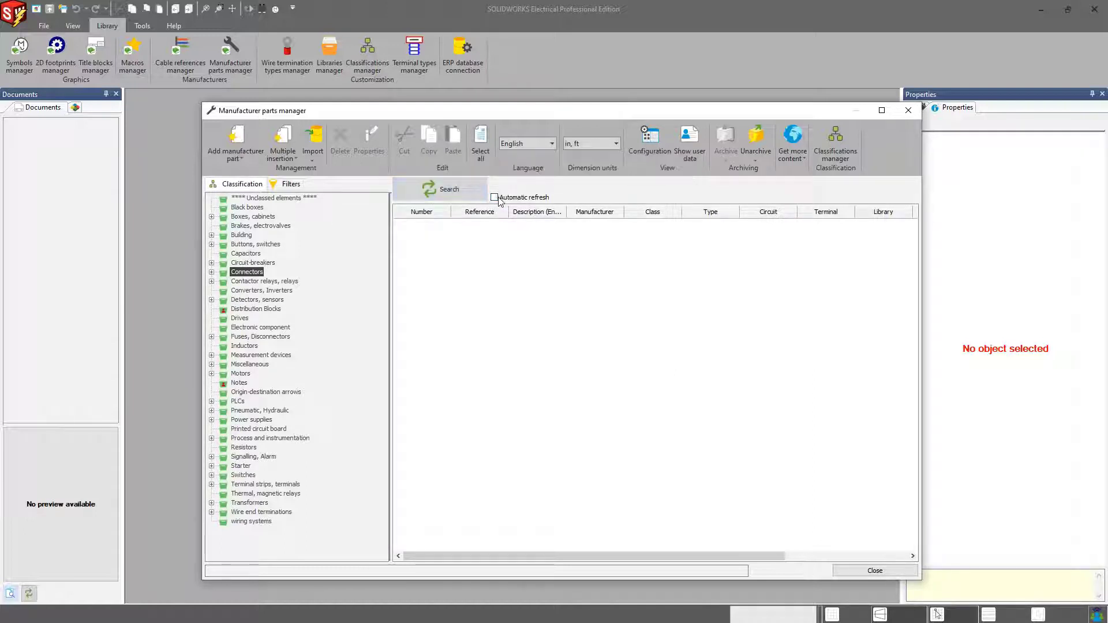
pyautogui.click(462, 198)
pyautogui.click(291, 184)
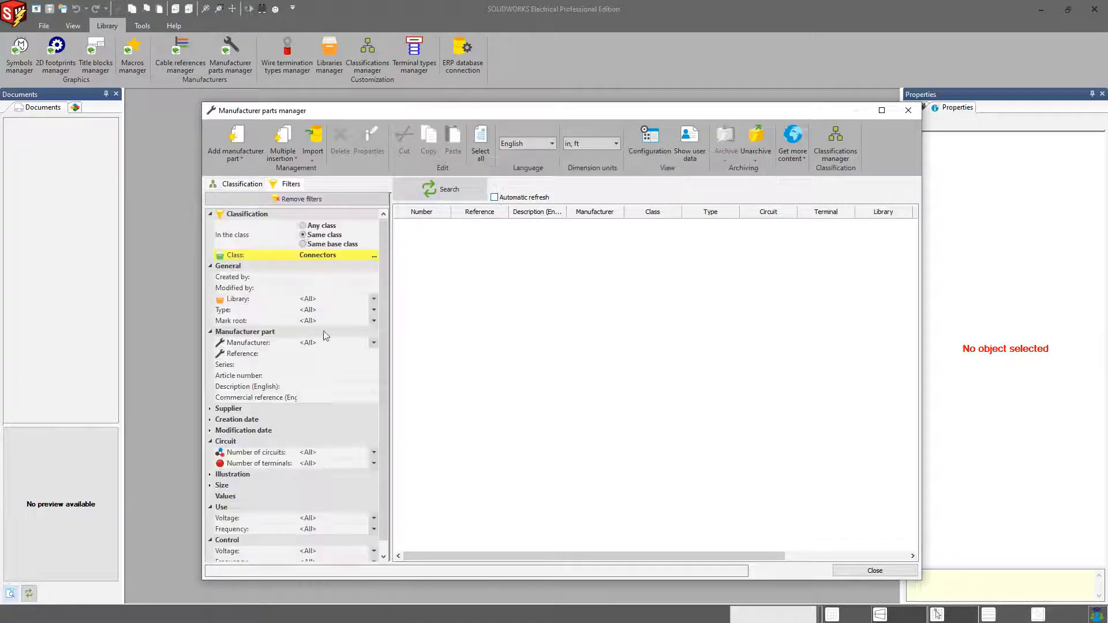
pyautogui.click(329, 355)
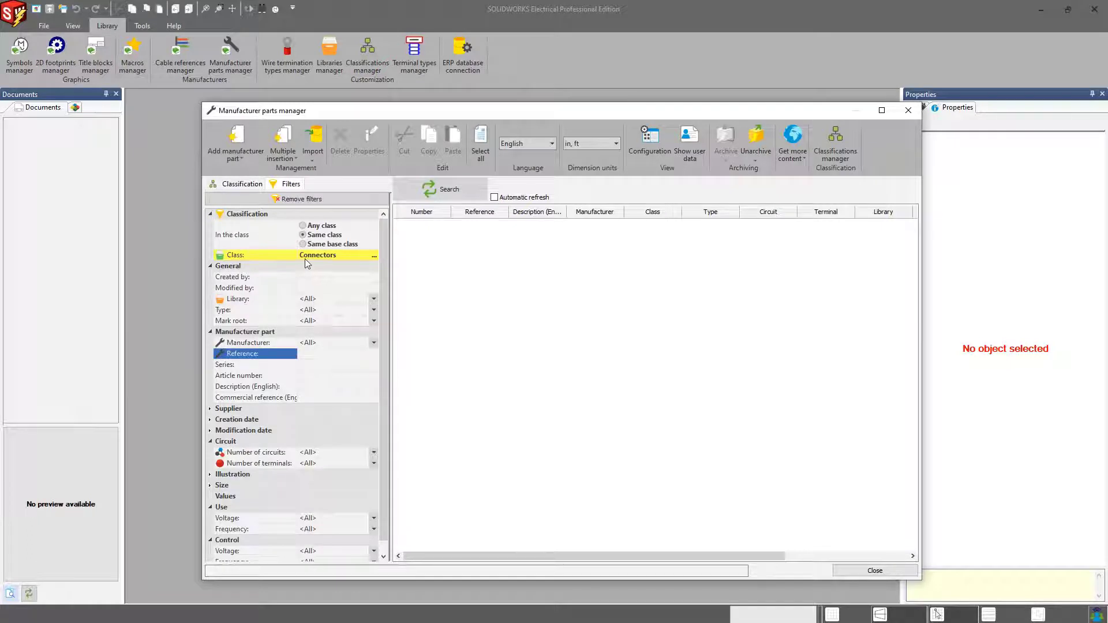
pyautogui.click(321, 355)
pyautogui.click(240, 184)
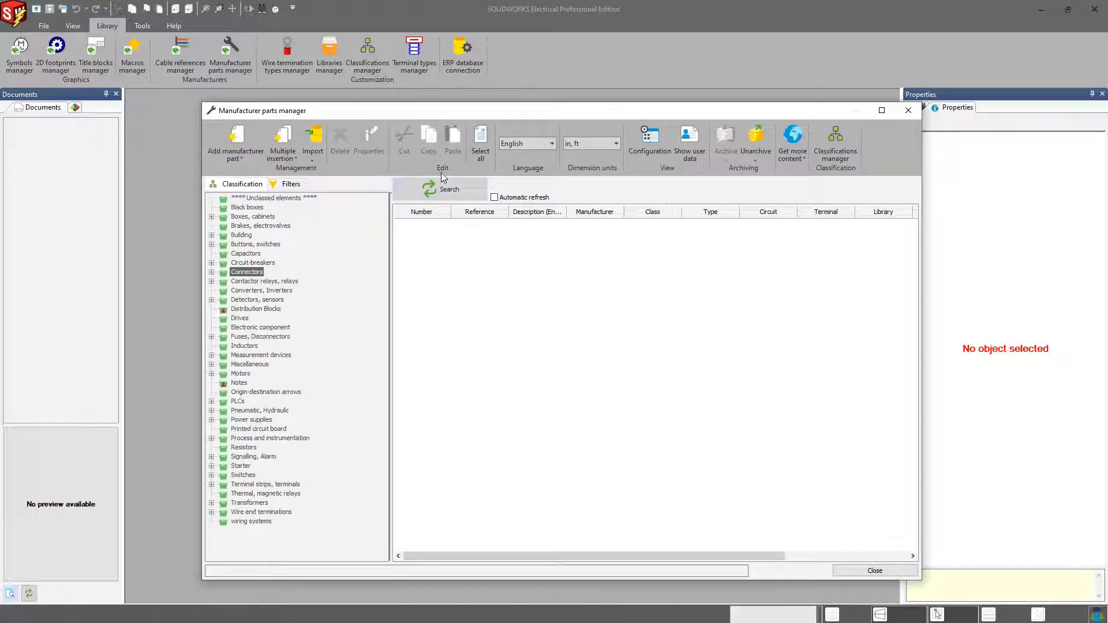
# Step: List all 220 Connectors parts and open the Add manufacturer part dropdown
pyautogui.click(441, 188)
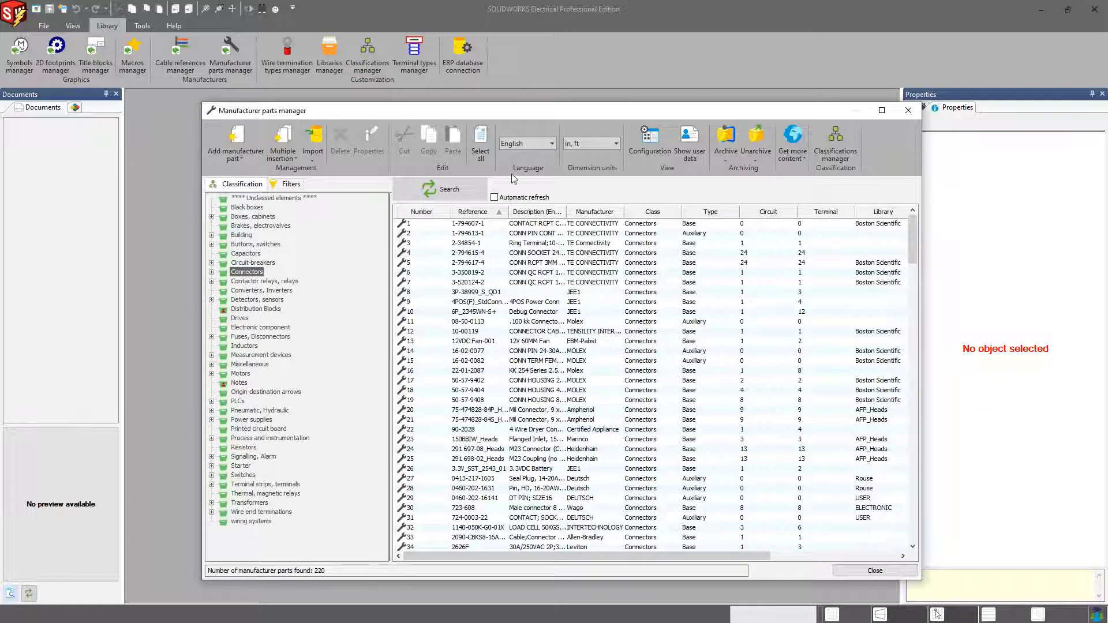
pyautogui.moveTo(539, 113); pyautogui.dragTo(514, 103)
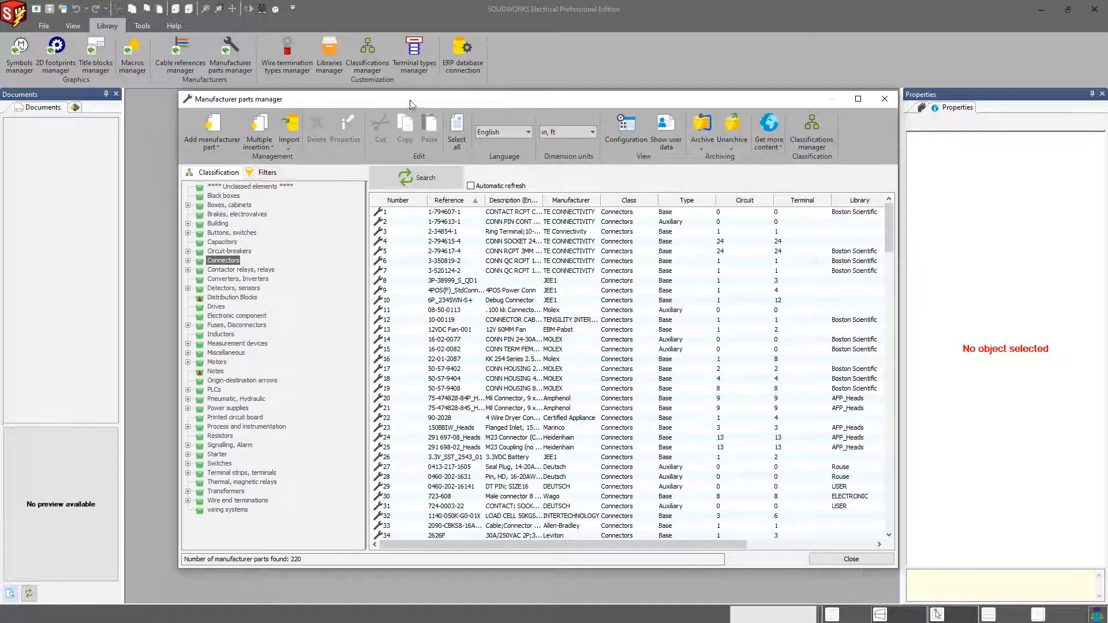
pyautogui.click(219, 145)
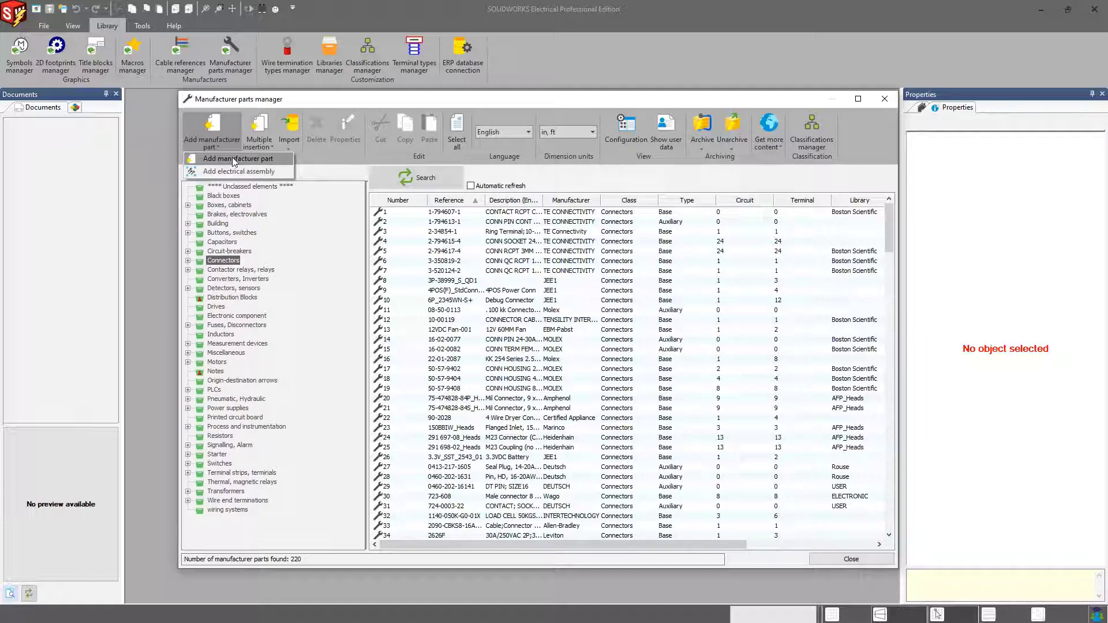
# Step: Add a new Connectors part and review its Reference, Article number, External ID and Manufacturer rows
pyautogui.click(232, 158)
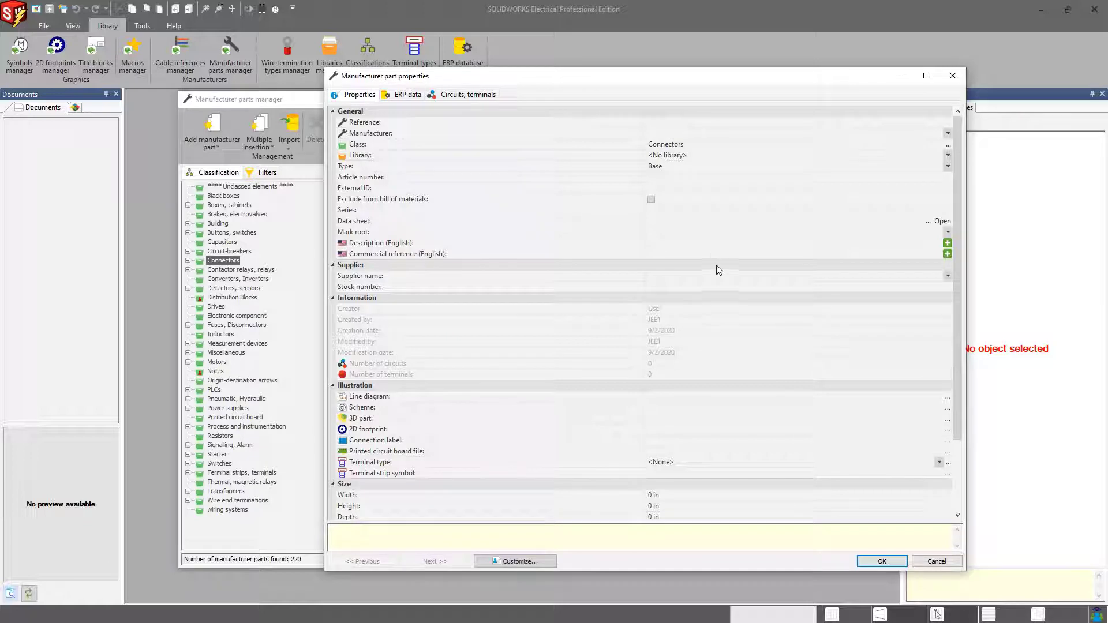
pyautogui.scroll(-3, 717, 267)
pyautogui.scroll(3, 717, 267)
pyautogui.click(662, 125)
pyautogui.click(663, 133)
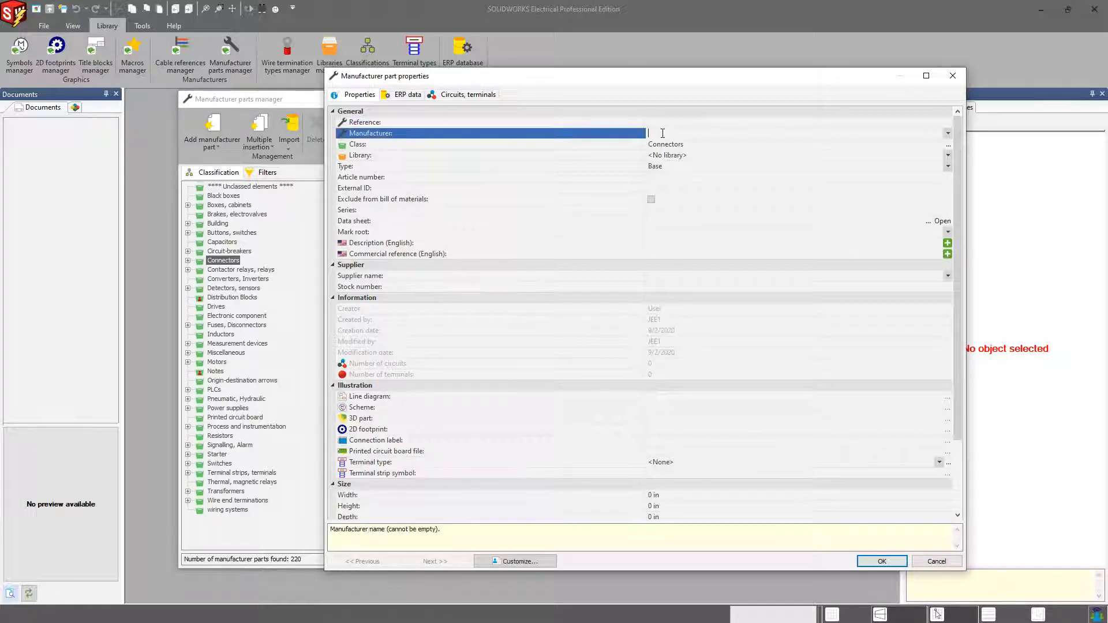
pyautogui.click(660, 121)
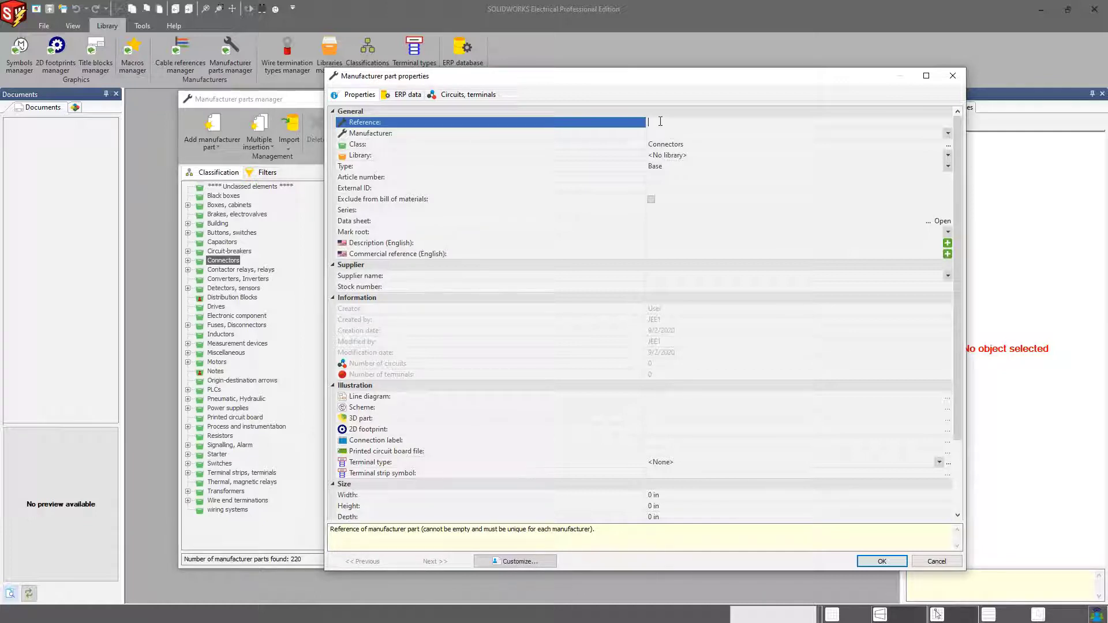
pyautogui.click(662, 179)
pyautogui.click(664, 188)
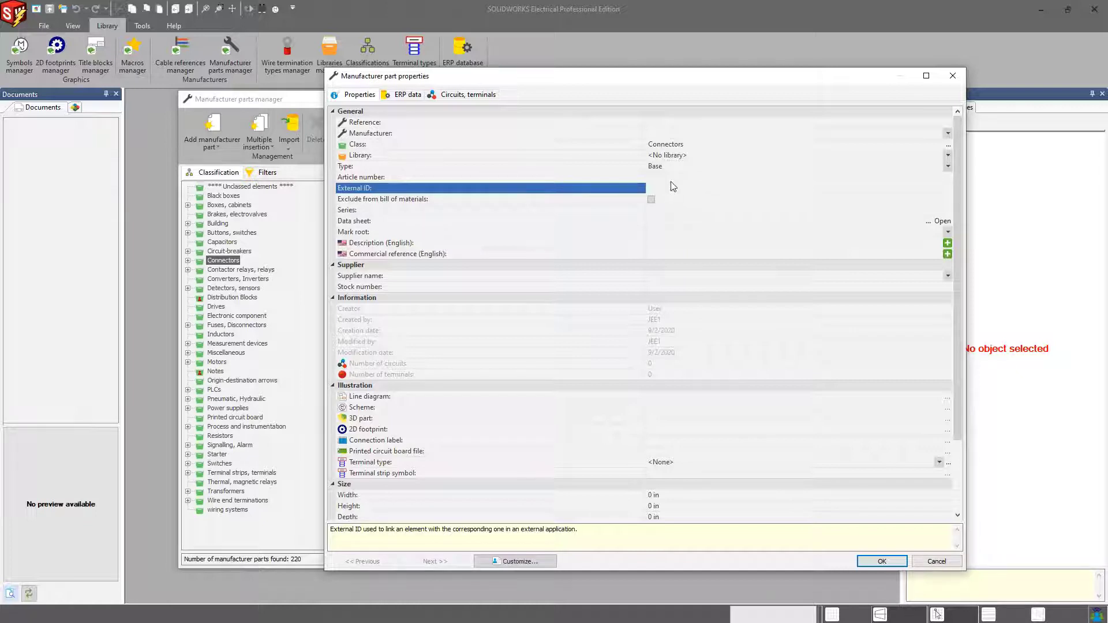
pyautogui.click(671, 181)
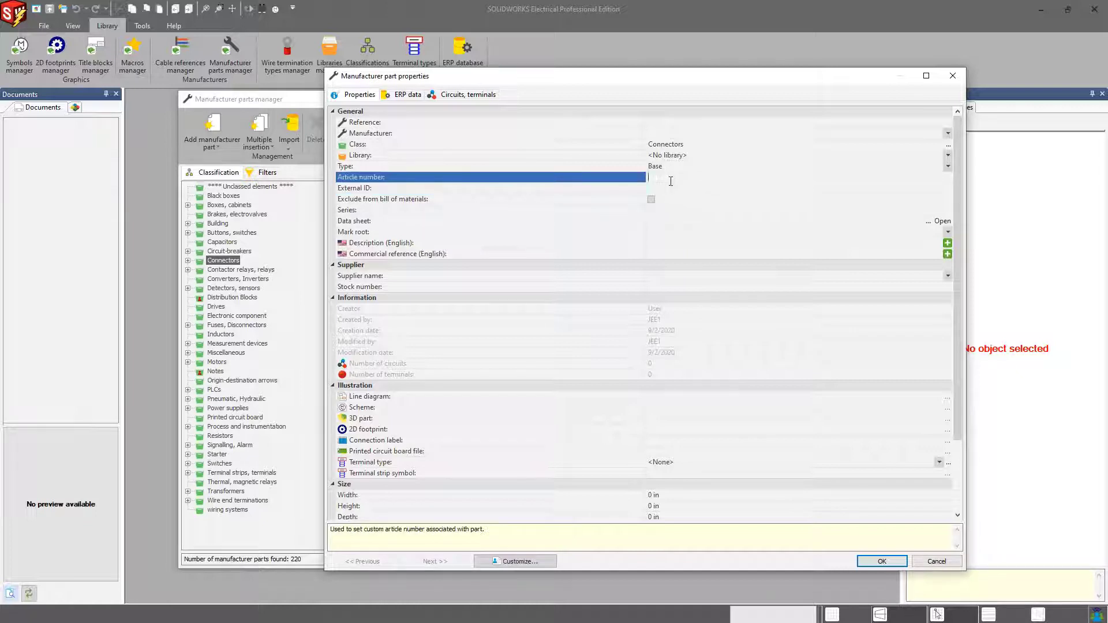
pyautogui.click(657, 132)
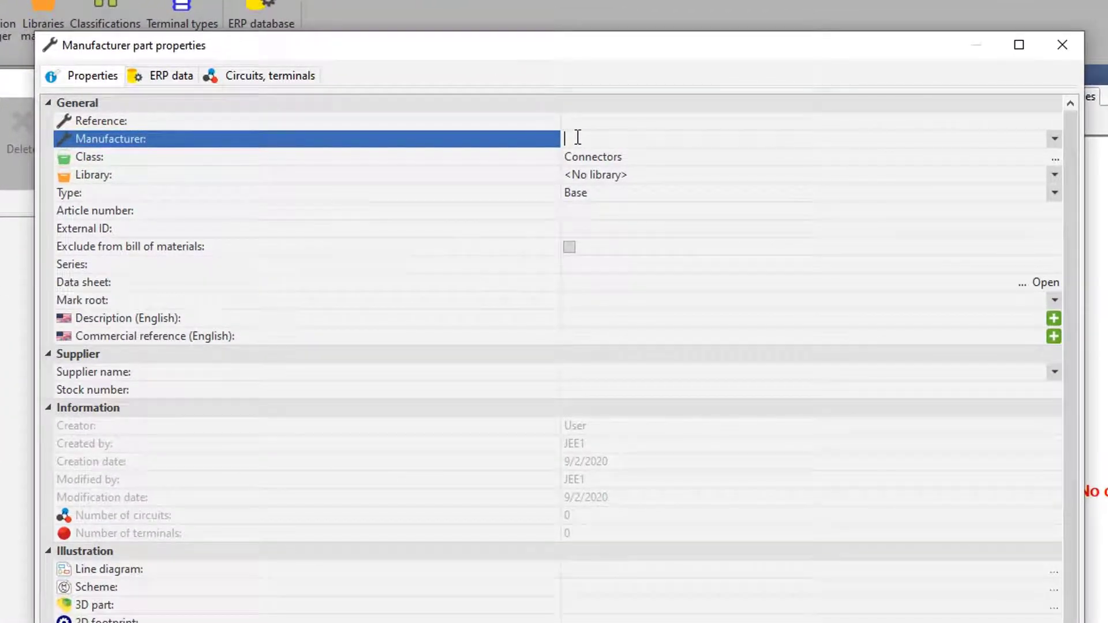
pyautogui.write('Allen Bradlety')
pyautogui.press('BackSpace')
pyautogui.press('BackSpace')
pyautogui.write('y')
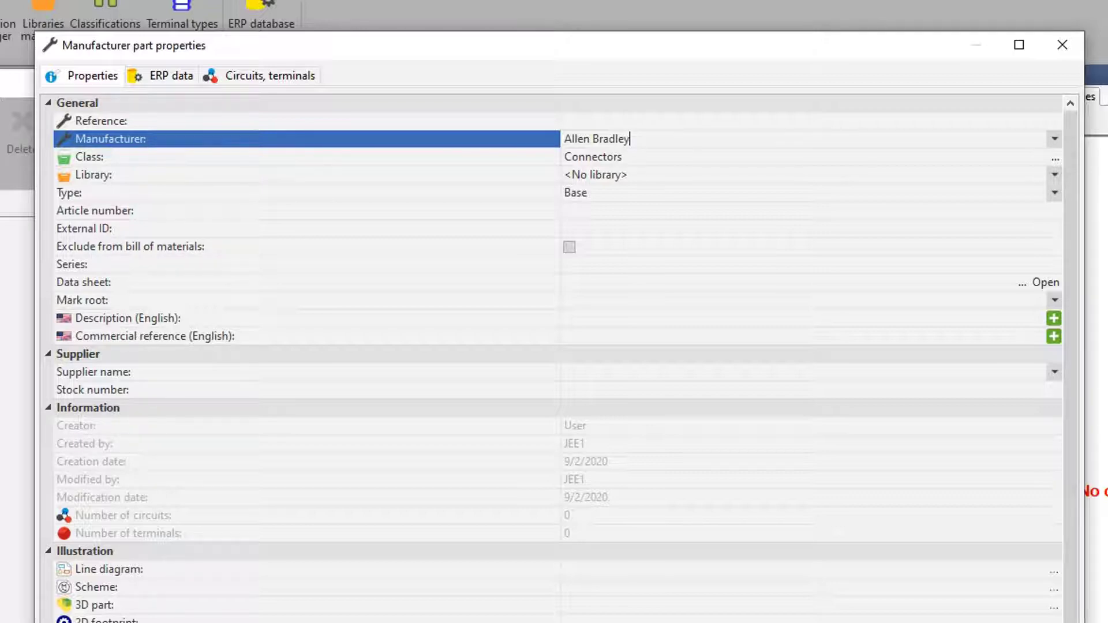
pyautogui.press('BackSpace')
pyautogui.press('BackSpace')
pyautogui.press('BackSpace')
pyautogui.press('BackSpace')
pyautogui.press('BackSpace')
pyautogui.press('BackSpace')
pyautogui.press('BackSpace')
pyautogui.press('BackSpace')
pyautogui.write('Bradely')
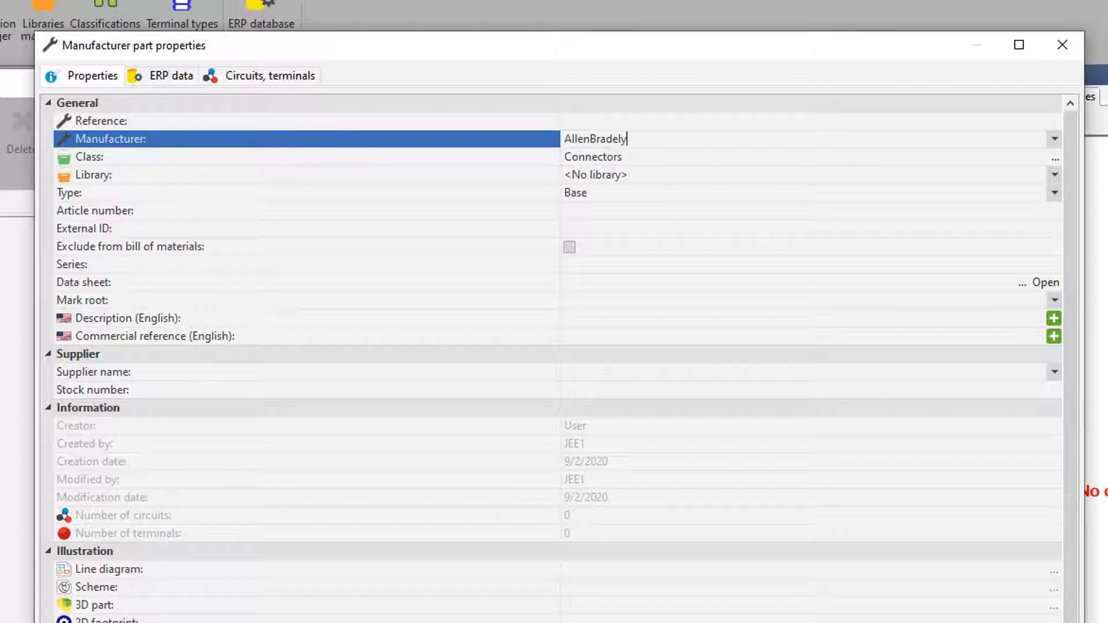
pyautogui.press('BackSpace')
pyautogui.press('BackSpace')
pyautogui.press('BackSpace')
pyautogui.press('BackSpace')
pyautogui.press('BackSpace')
pyautogui.press('BackSpace')
pyautogui.press('BackSpace')
pyautogui.write('-Brade')
pyautogui.press('BackSpace')
pyautogui.press('BackSpace')
pyautogui.write('lety')
pyautogui.press('BackSpace')
pyautogui.press('BackSpace')
pyautogui.write('y')
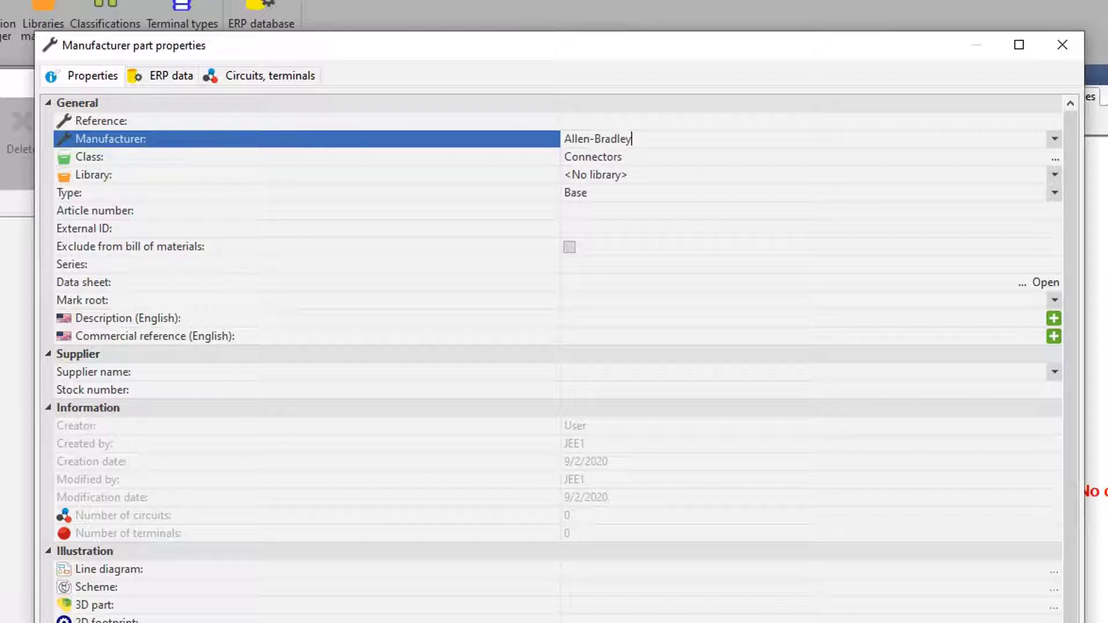
pyautogui.press('BackSpace')
pyautogui.press('BackSpace')
pyautogui.press('BackSpace')
pyautogui.press('BackSpace')
pyautogui.press('BackSpace')
pyautogui.press('BackSpace')
pyautogui.press('BackSpace')
pyautogui.press('BackSpace')
pyautogui.press('BackSpace')
pyautogui.press('BackSpace')
pyautogui.press('BackSpace')
pyautogui.press('BackSpace')
pyautogui.write('B')
pyautogui.press('BackSpace')
pyautogui.press('BackSpace')
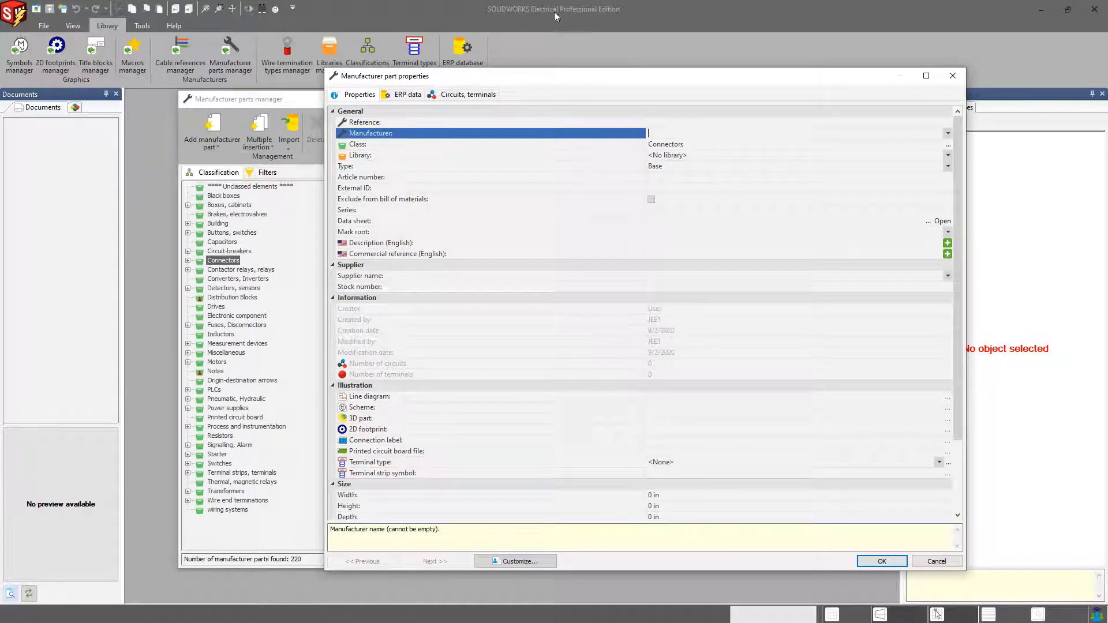
# Step: Set the new part's library to USER - Objects created by user
pyautogui.click(673, 156)
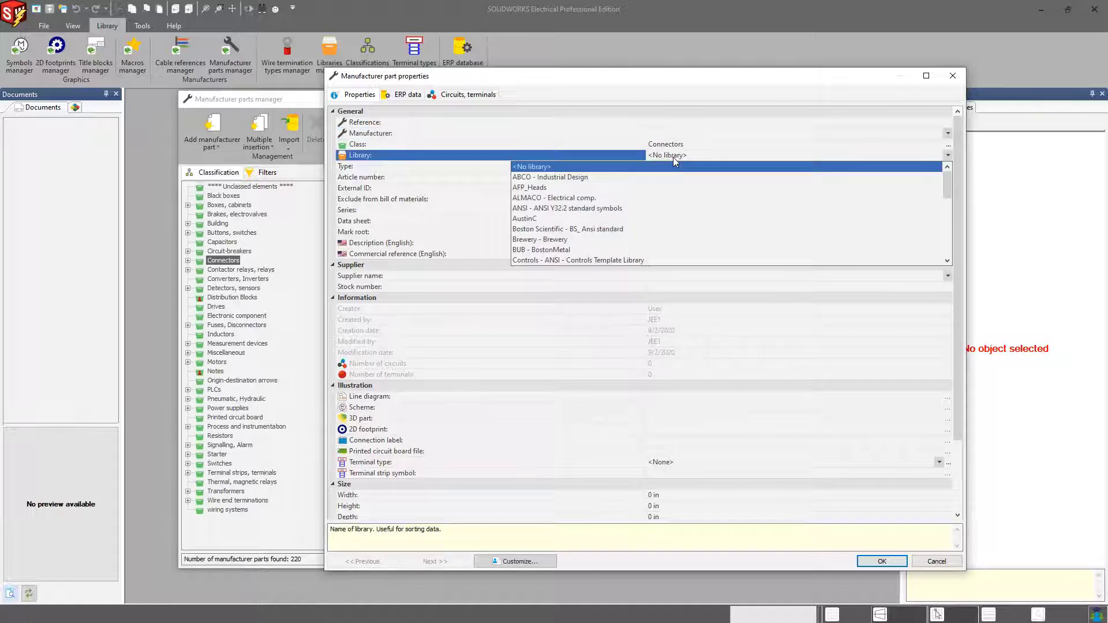
pyautogui.scroll(-9, 554, 255)
pyautogui.click(555, 251)
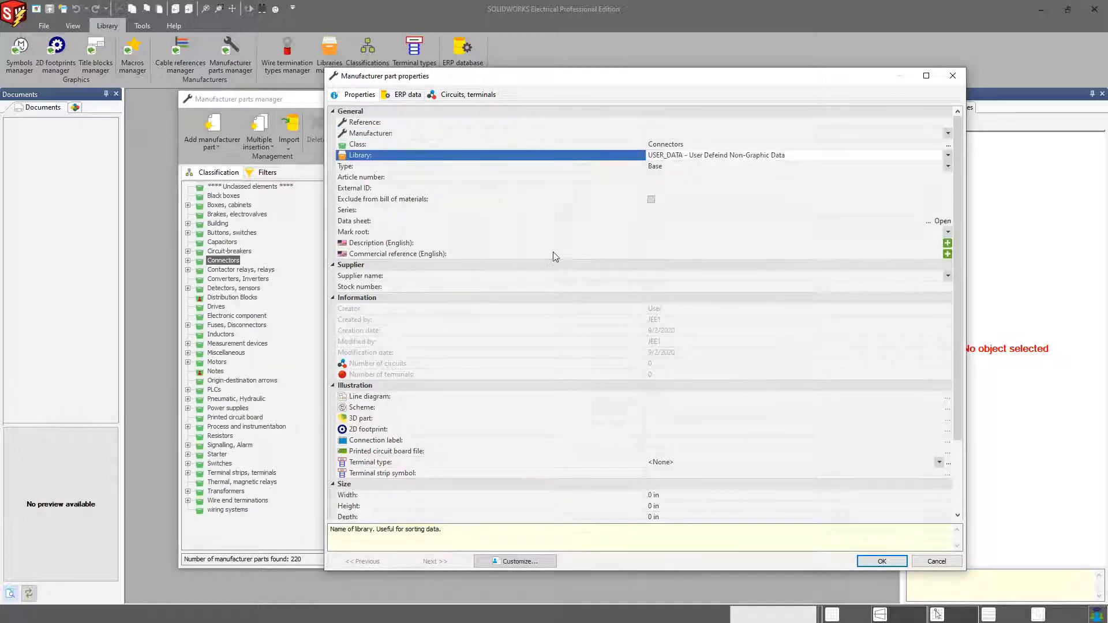
pyautogui.click(670, 155)
pyautogui.click(557, 239)
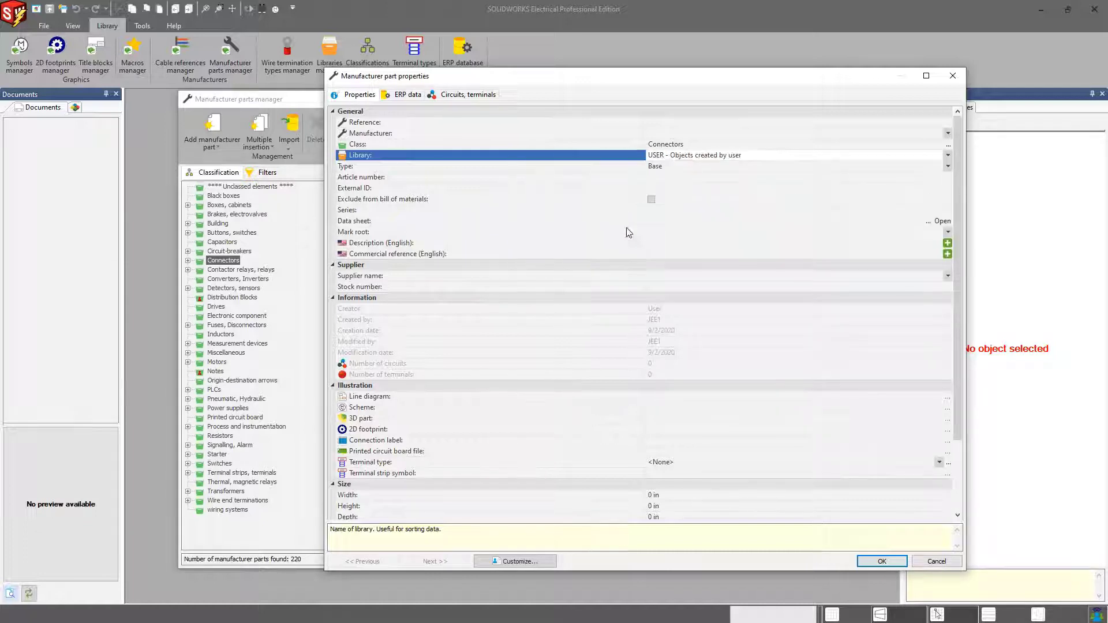
pyautogui.click(682, 167)
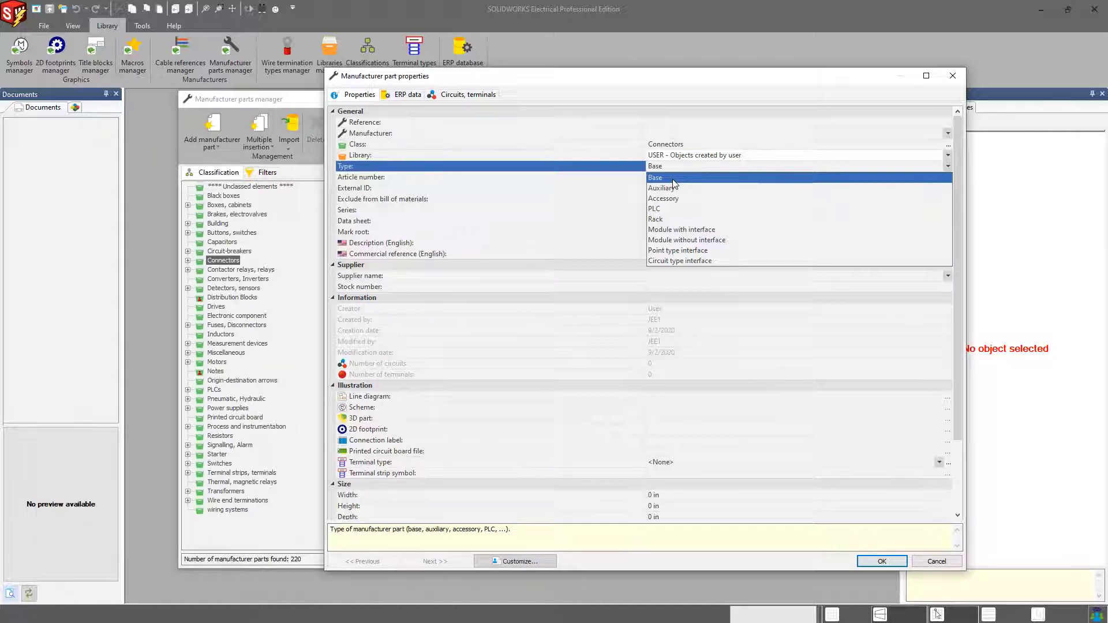
# Step: Keep type Base and leave the supplier name and stock number blank
pyautogui.click(673, 178)
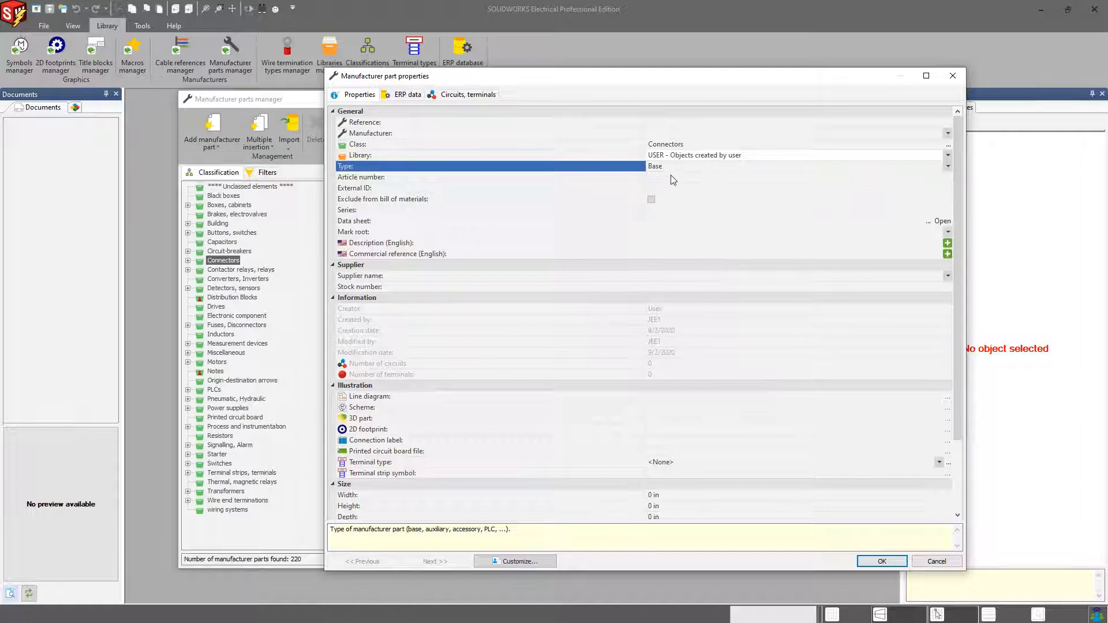
pyautogui.scroll(-1, 649, 222)
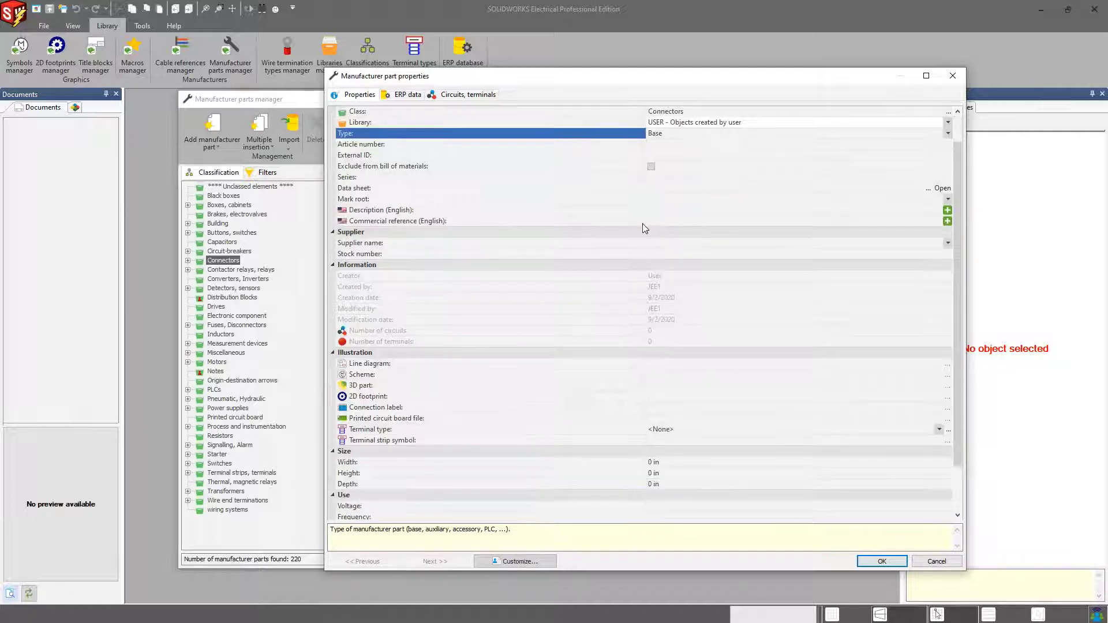
pyautogui.click(644, 211)
pyautogui.click(667, 243)
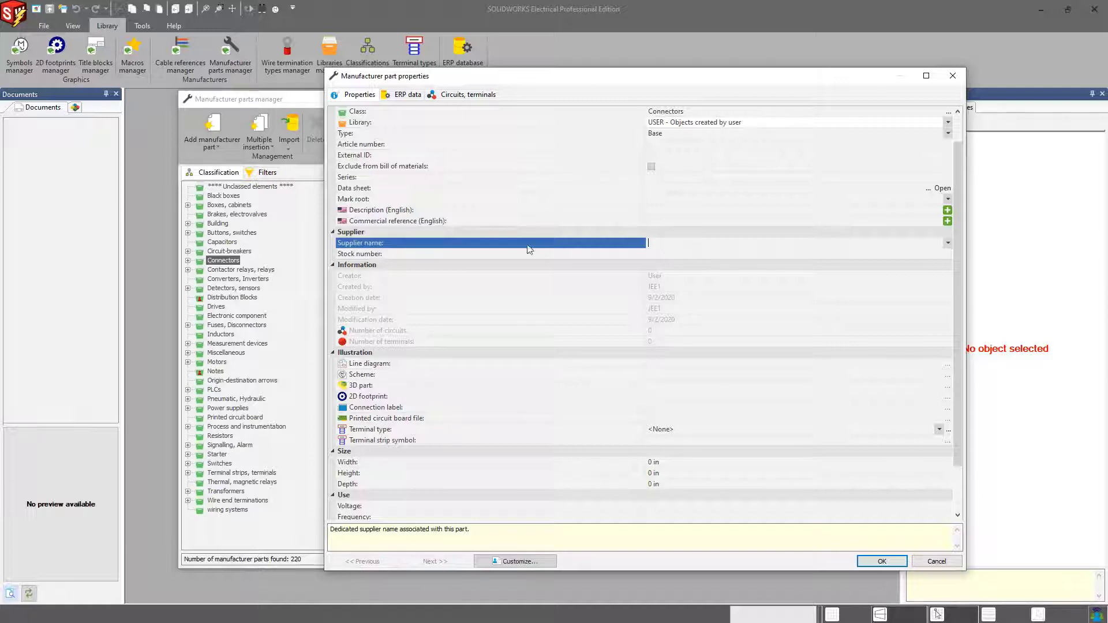
pyautogui.click(656, 254)
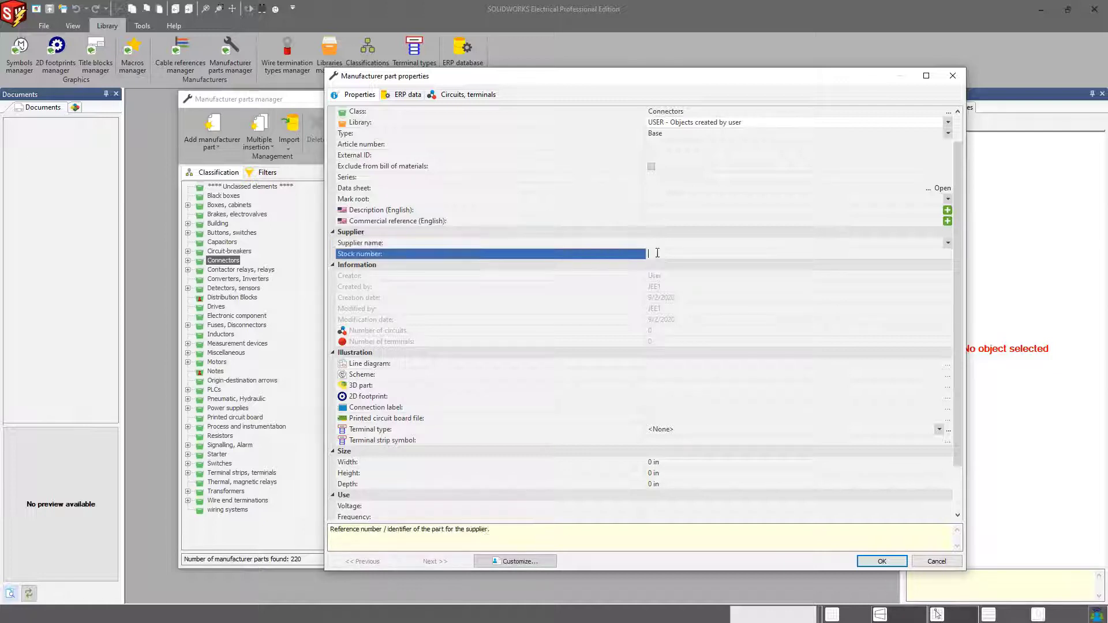
pyautogui.scroll(-2, 662, 301)
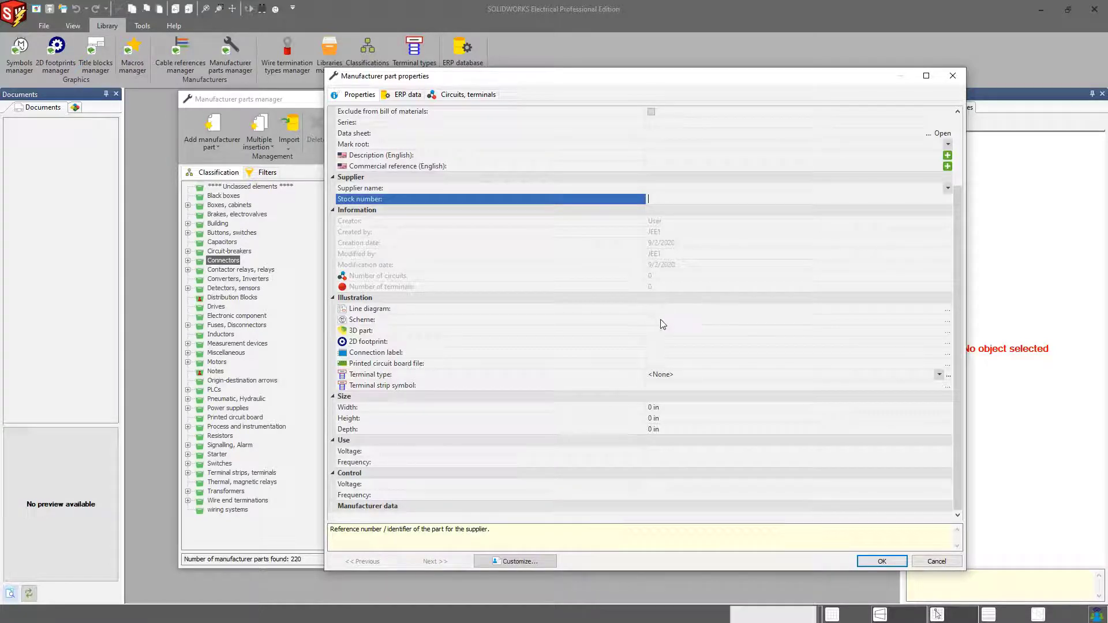
# Step: Set the part's scheme to the 12PIN_CON_SMALL_ANSI_B symbol
pyautogui.click(661, 320)
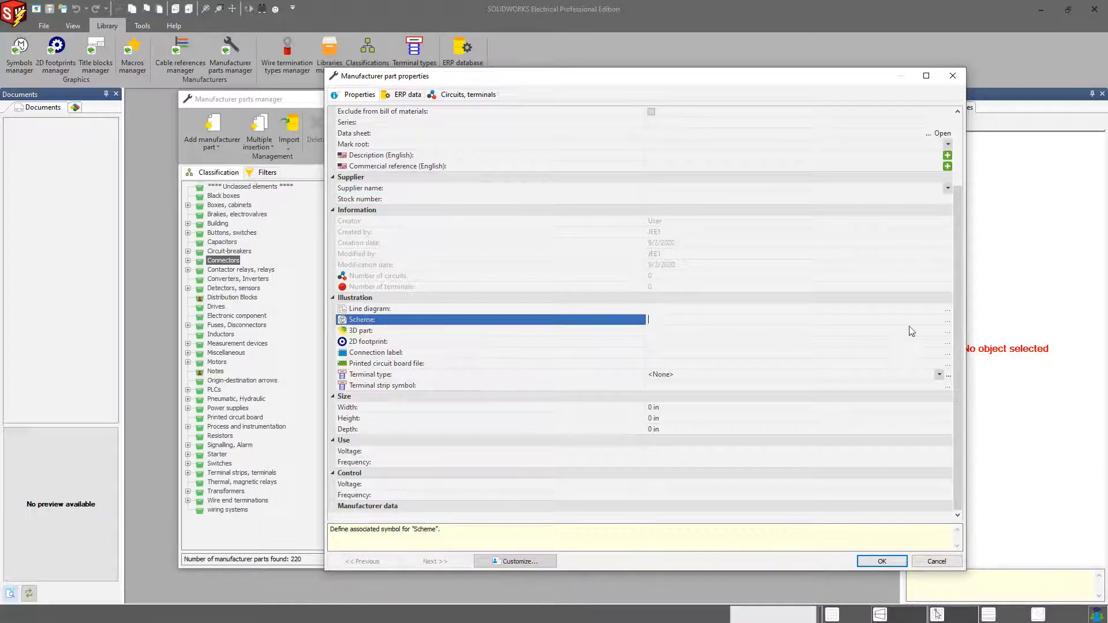
pyautogui.click(948, 321)
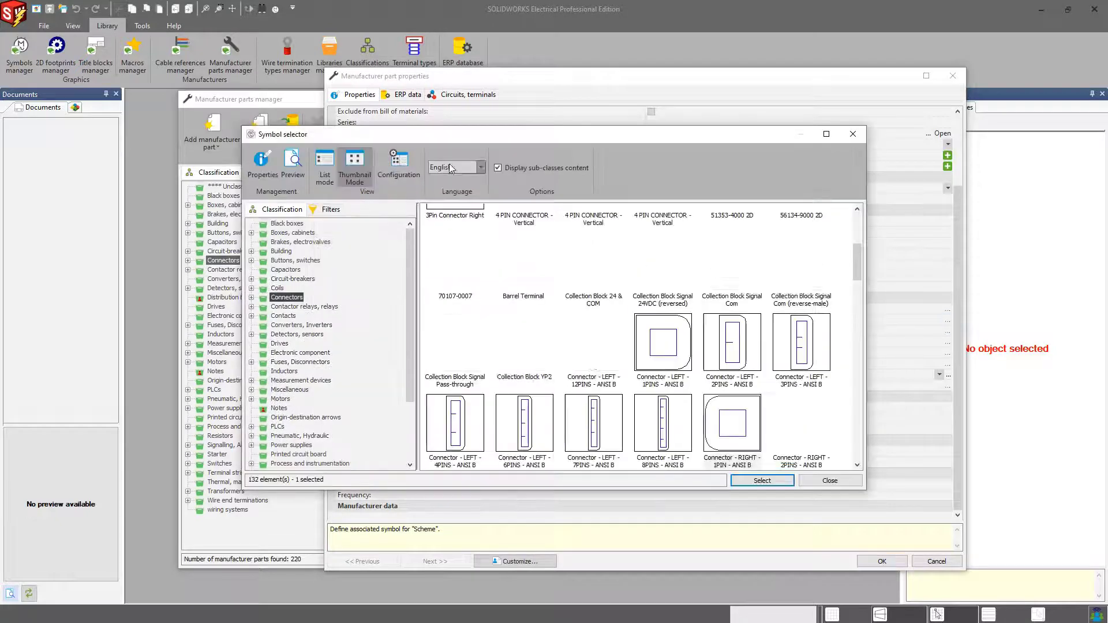
pyautogui.doubleClick(616, 332)
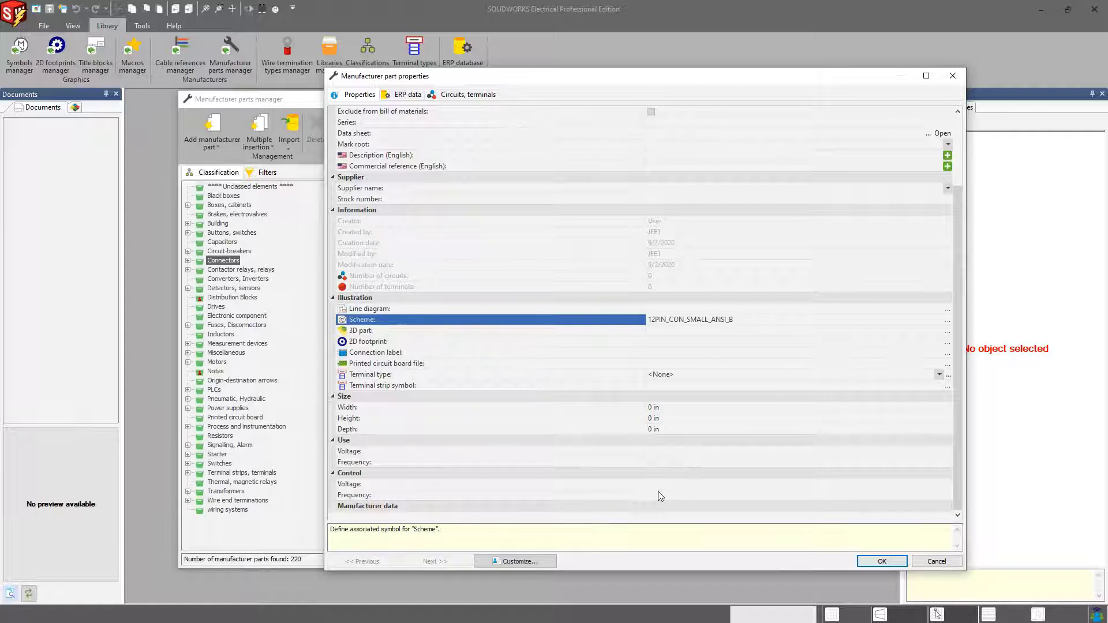
pyautogui.click(460, 97)
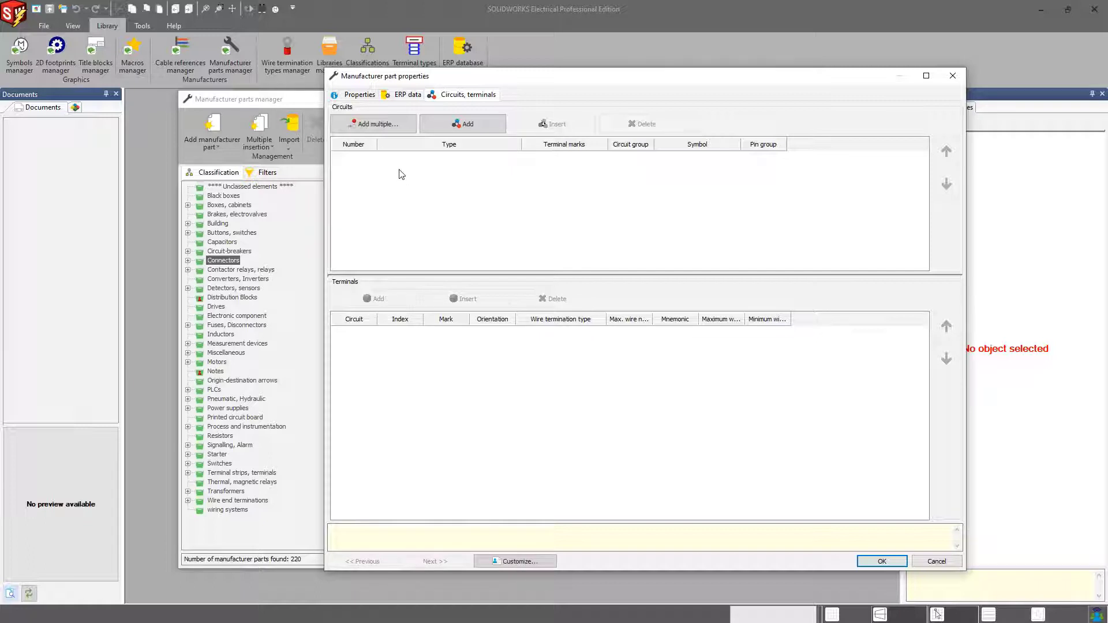
# Step: Add five Black box circuits and give circuit 0 eight terminals
pyautogui.click(479, 134)
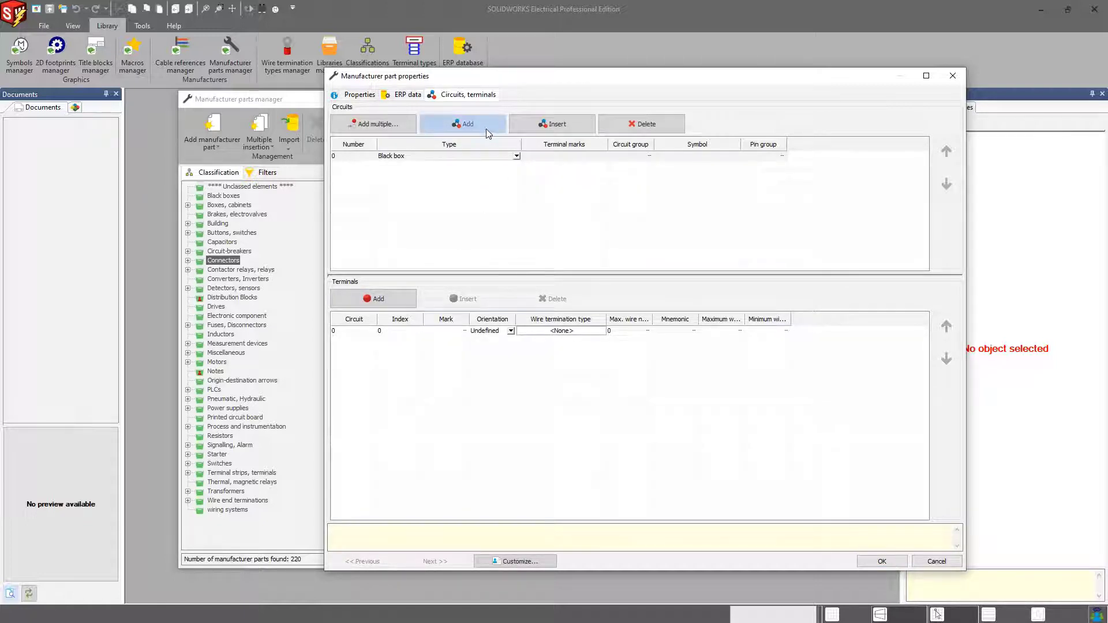
pyautogui.click(459, 124)
pyautogui.click(459, 124)
pyautogui.click(459, 123)
pyautogui.click(459, 123)
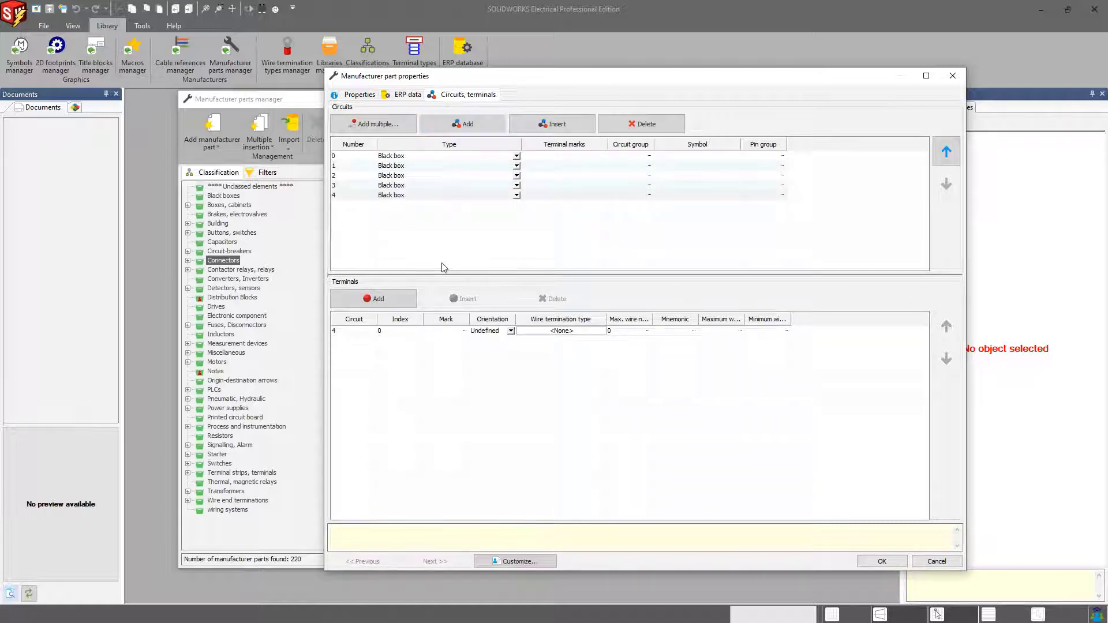
pyautogui.click(547, 157)
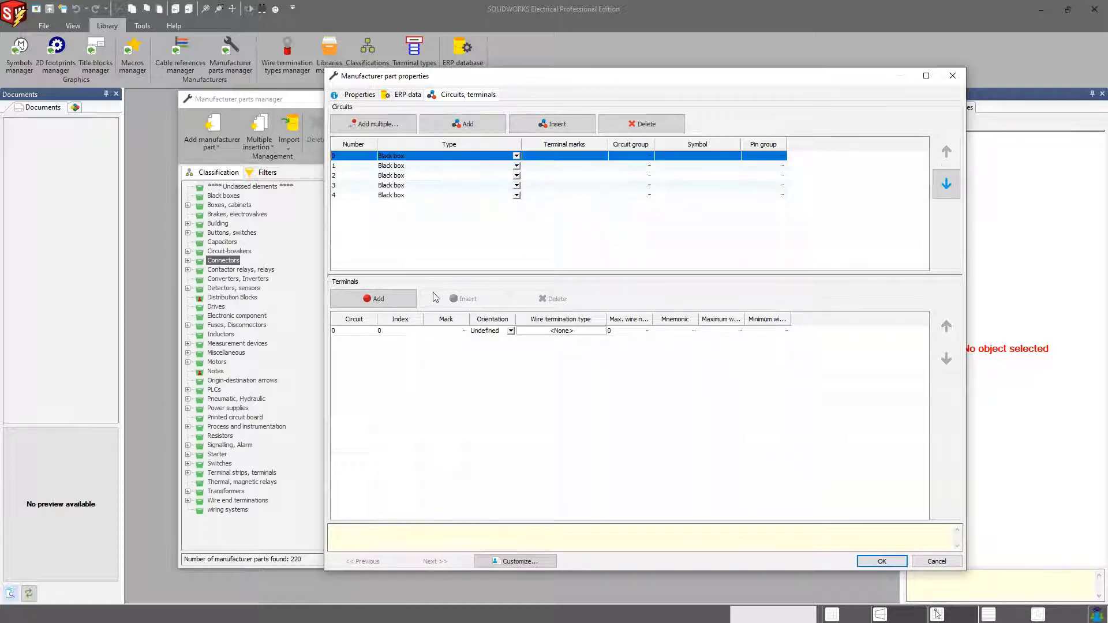
pyautogui.click(392, 299)
pyautogui.click(392, 299)
pyautogui.click(393, 299)
pyautogui.click(392, 299)
pyautogui.click(392, 299)
pyautogui.click(392, 299)
pyautogui.click(392, 299)
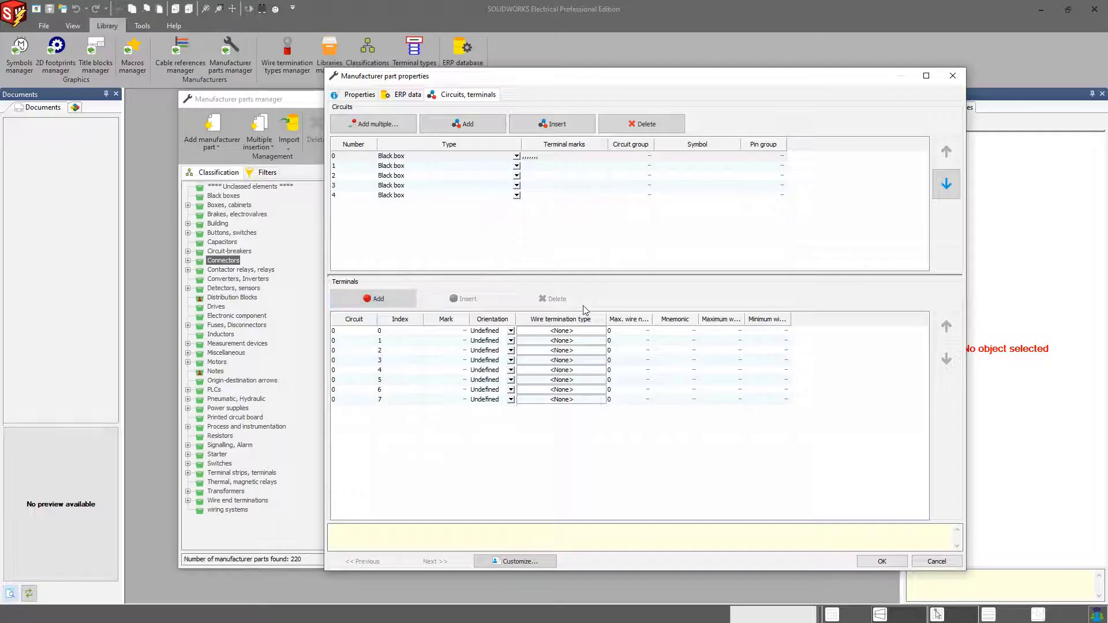
pyautogui.moveTo(449, 233); pyautogui.dragTo(451, 162)
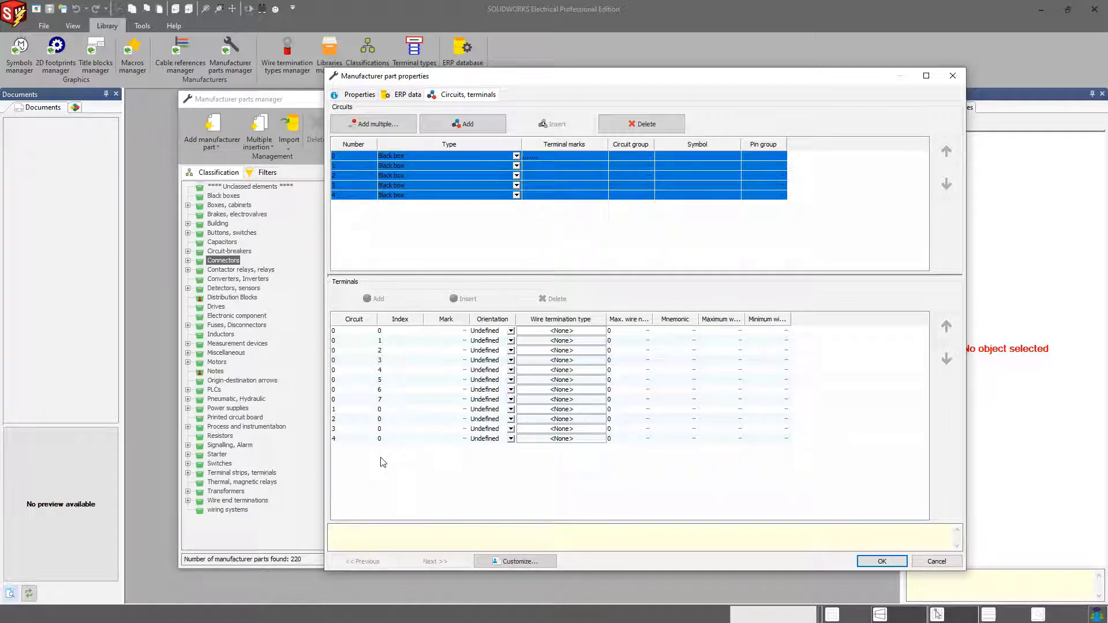
# Step: Delete circuits 1 to 4, leaving only circuit 0
pyautogui.click(490, 240)
pyautogui.moveTo(490, 225); pyautogui.dragTo(473, 165)
pyautogui.click(508, 223)
pyautogui.moveTo(487, 234); pyautogui.dragTo(469, 164)
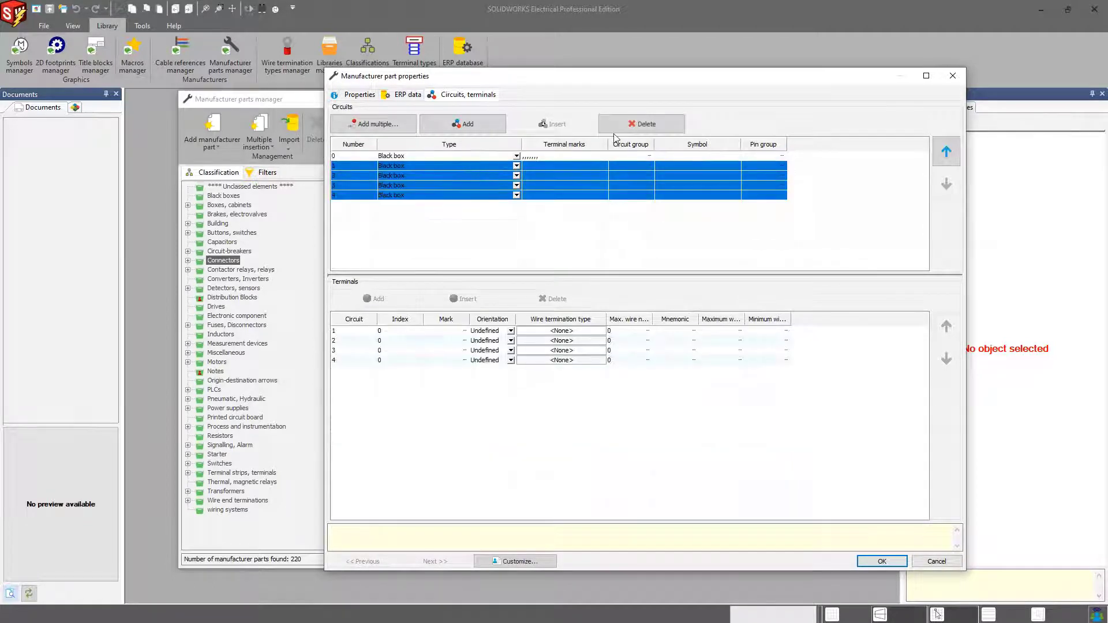
pyautogui.press('Delete')
# Step: Set circuit 0's type to Terminal, keeping its eight terminals
pyautogui.click(476, 156)
pyautogui.click(477, 157)
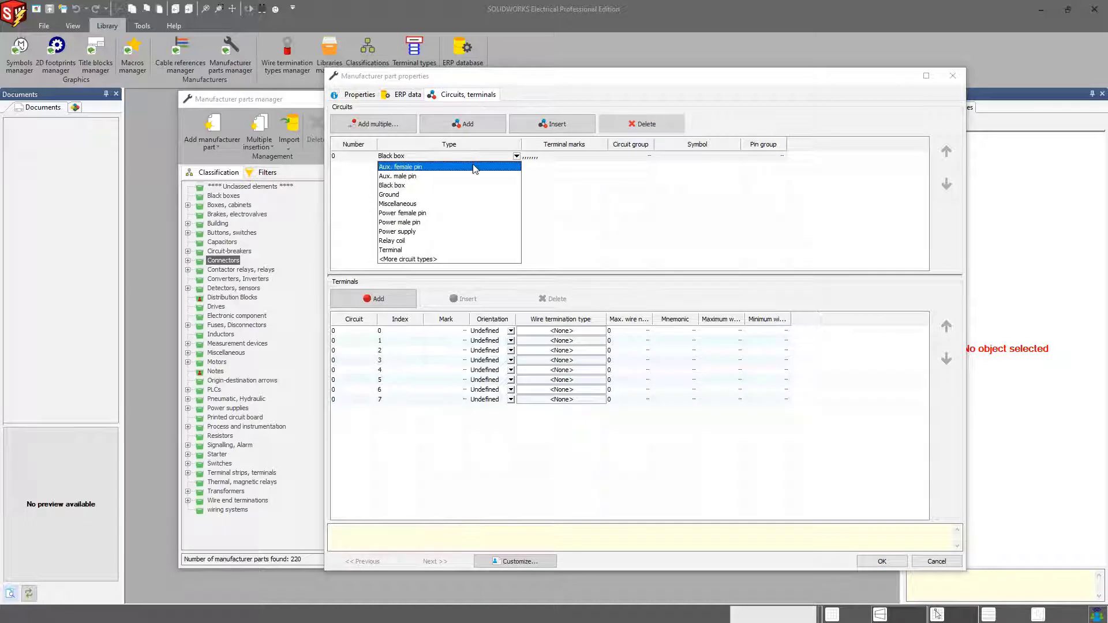
pyautogui.click(428, 250)
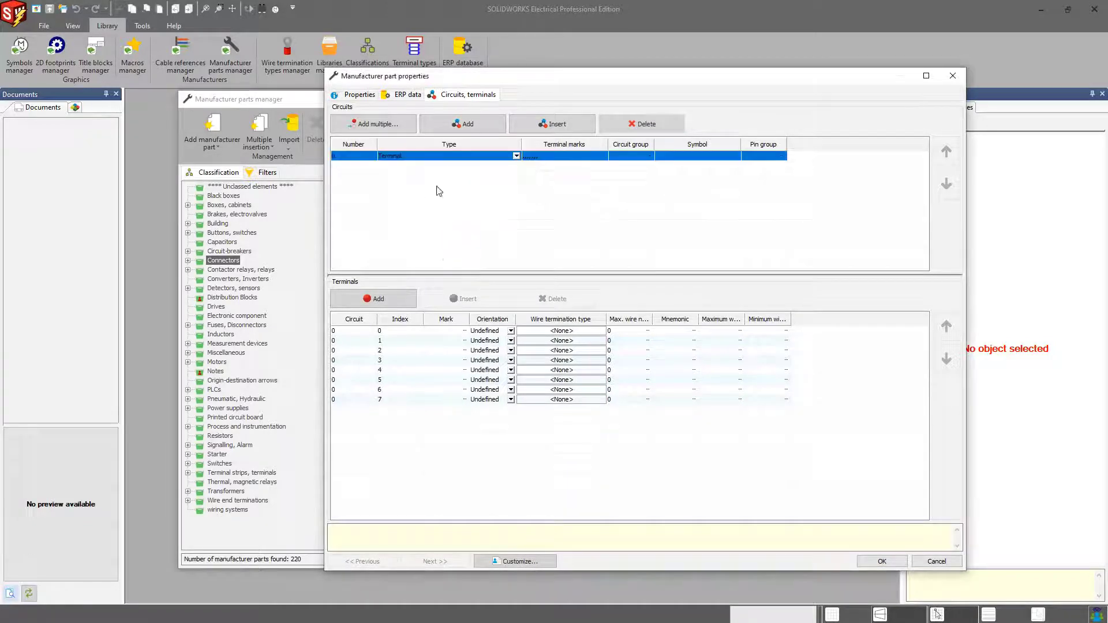
pyautogui.click(516, 156)
pyautogui.click(465, 241)
pyautogui.click(517, 156)
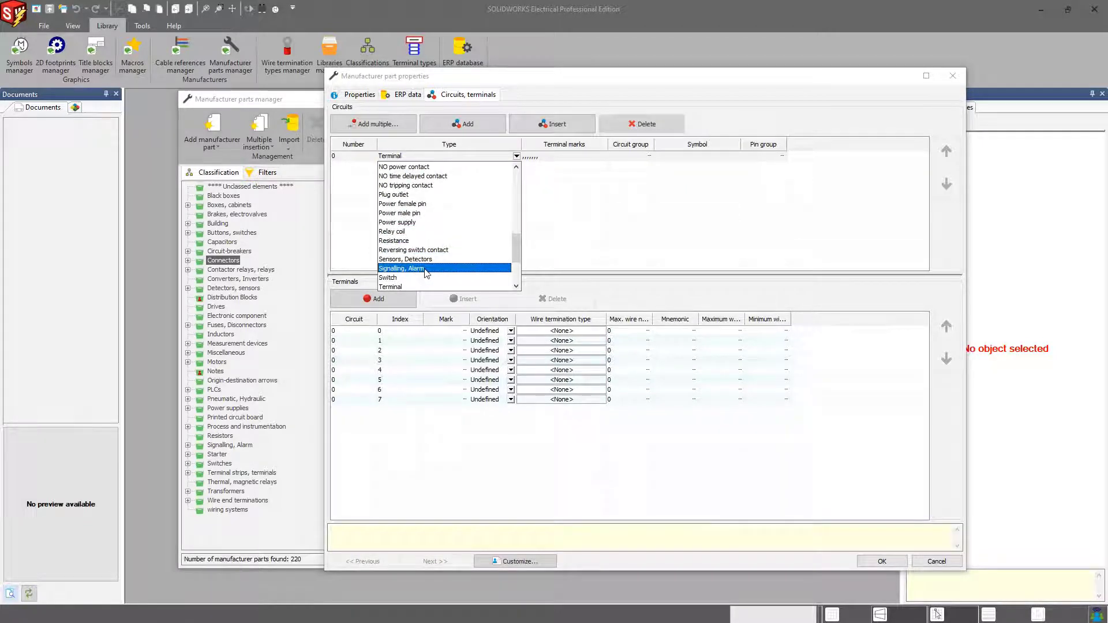
pyautogui.scroll(8, 430, 267)
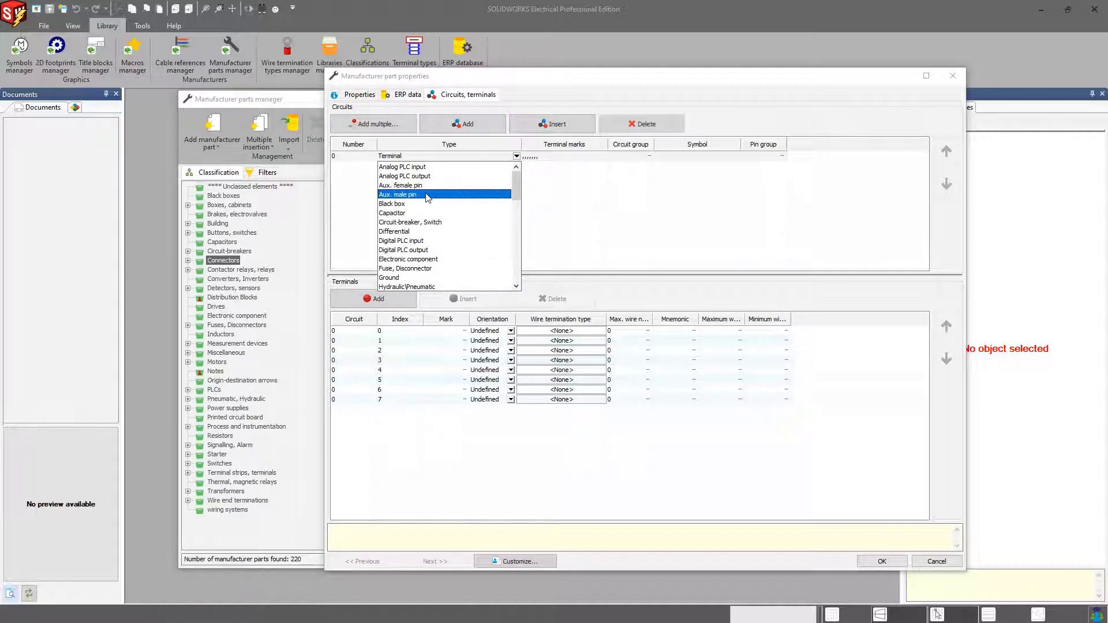
pyautogui.click(556, 200)
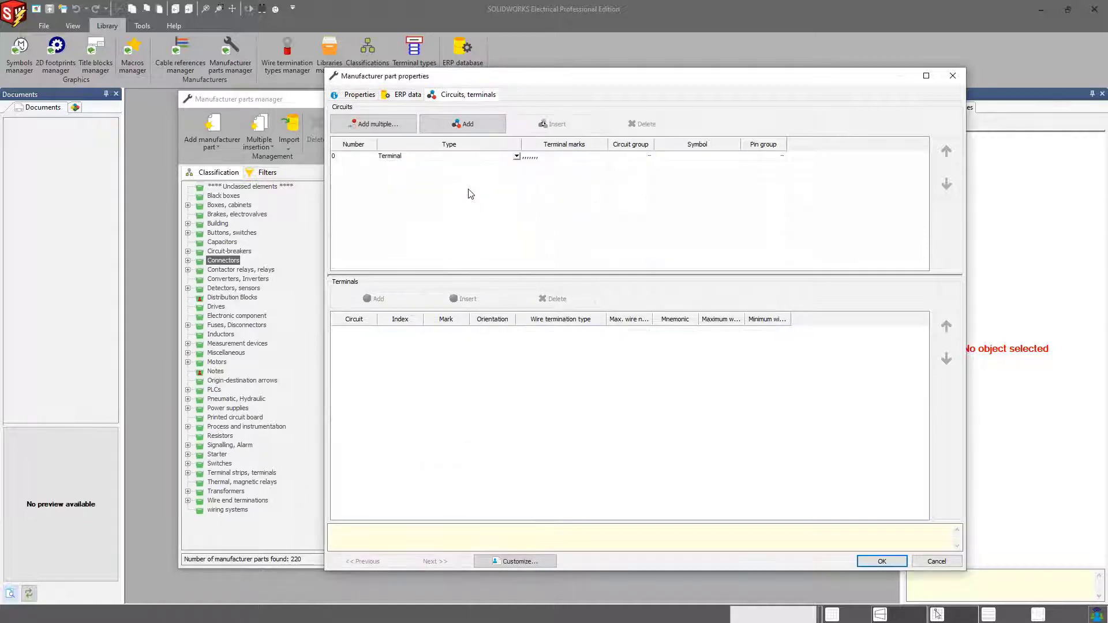
pyautogui.click(516, 156)
pyautogui.click(517, 156)
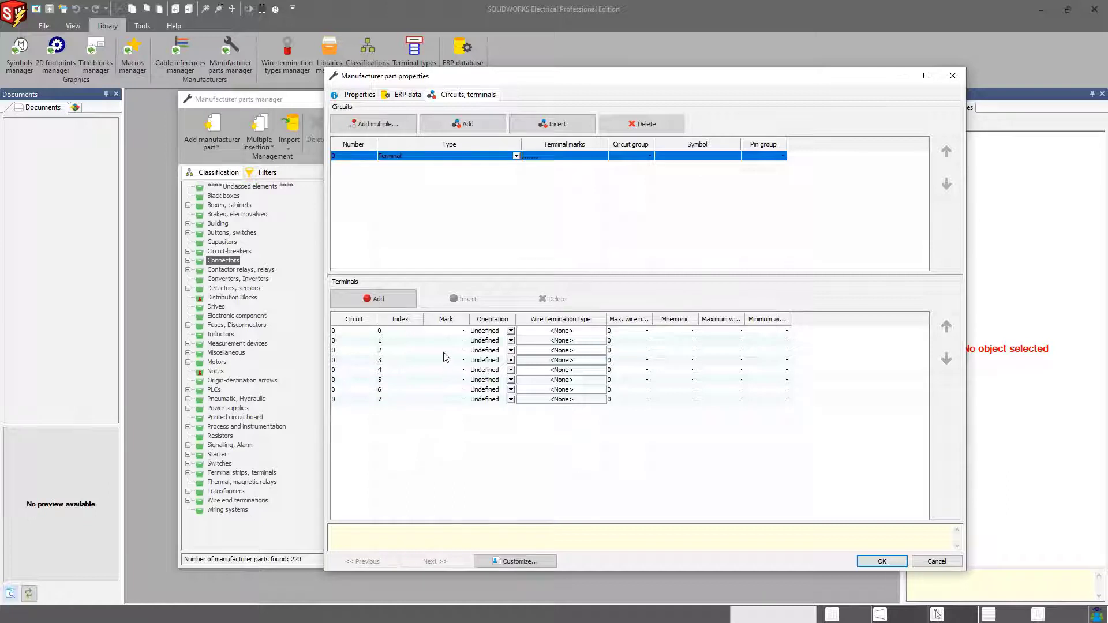
# Step: Put circuit 0 in group PWR and mark its first six terminals A to F
pyautogui.click(635, 155)
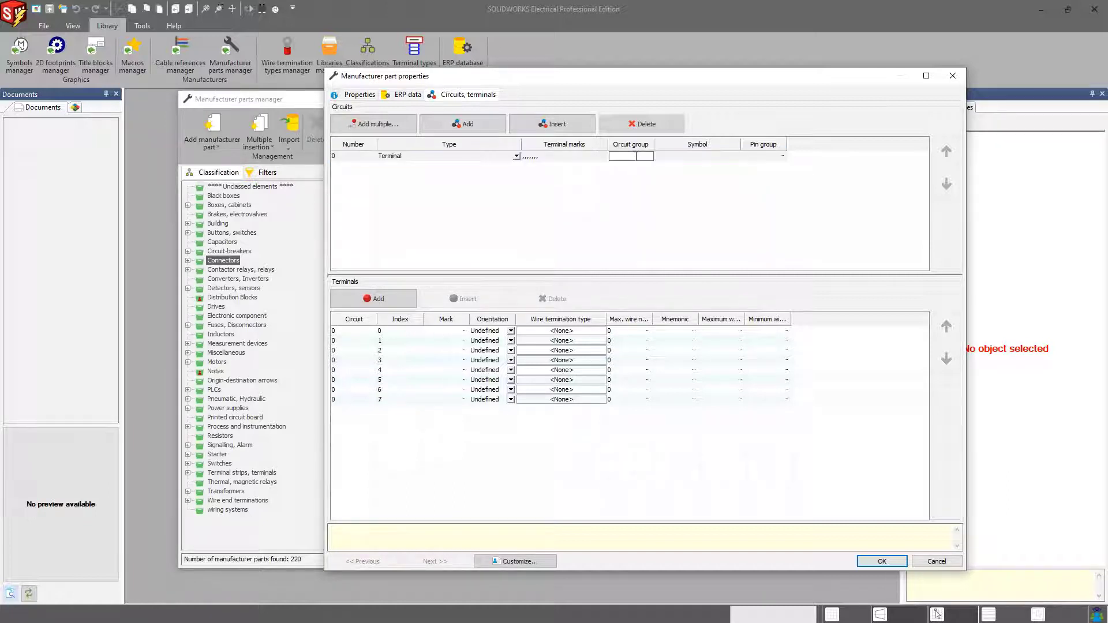
pyautogui.write('PWR')
pyautogui.click(758, 156)
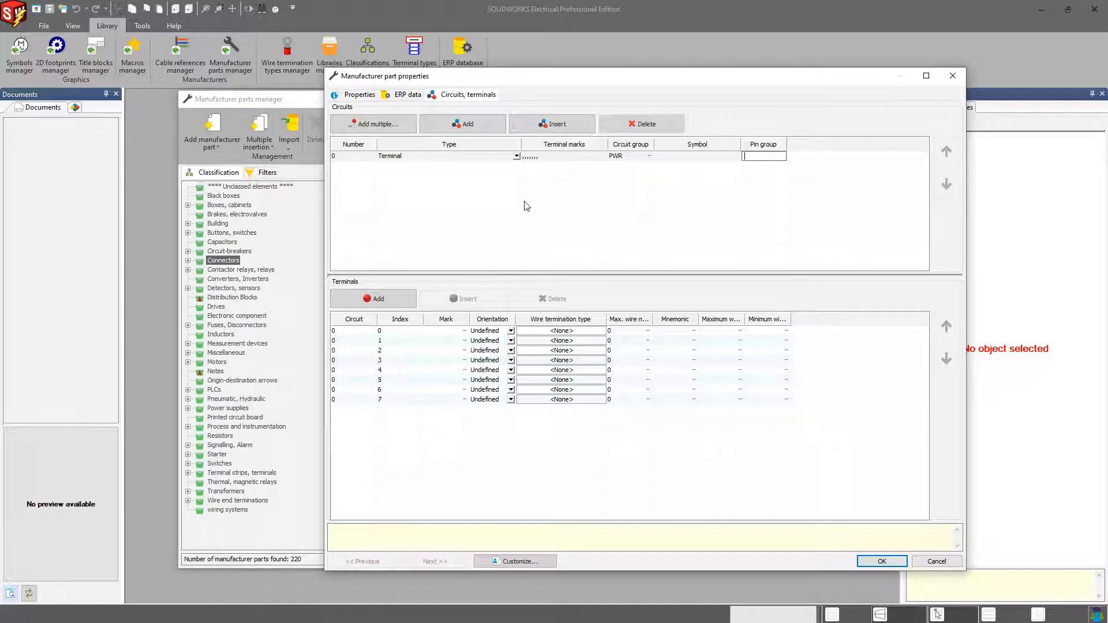
pyautogui.click(439, 331)
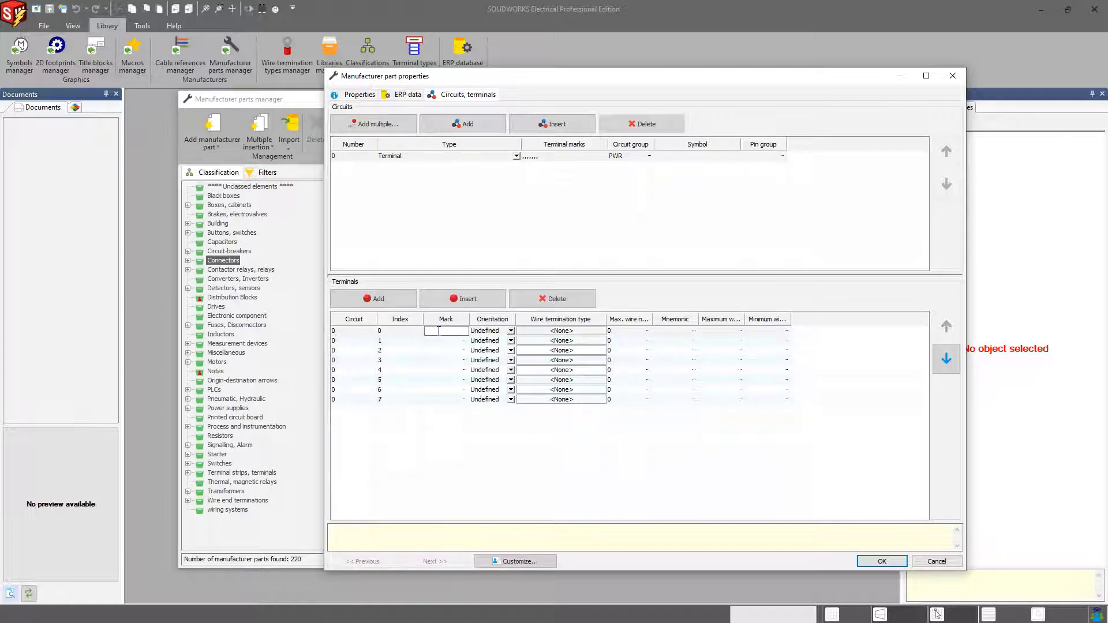
pyautogui.write('A')
pyautogui.press('Return')
pyautogui.write('B')
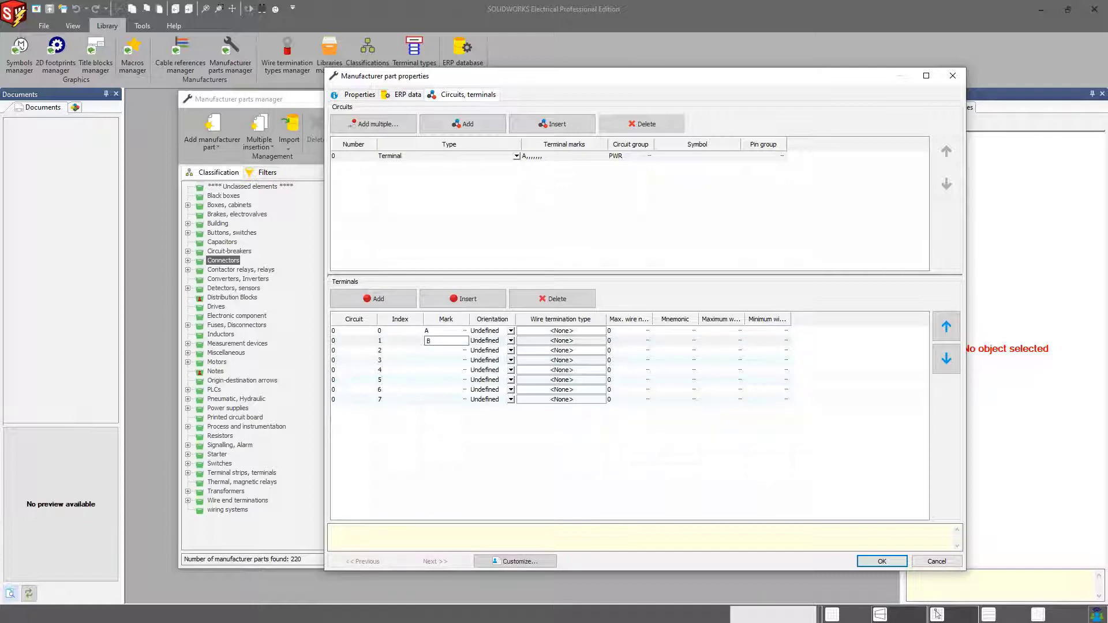
pyautogui.press('Return')
pyautogui.write('C')
pyautogui.press('Return')
pyautogui.write('D')
pyautogui.press('Return')
pyautogui.write('E')
pyautogui.press('Return')
pyautogui.write('F')
pyautogui.press('Return')
# Step: Re-mark the first four terminals 13, 14, 21 and 31
pyautogui.click(439, 330)
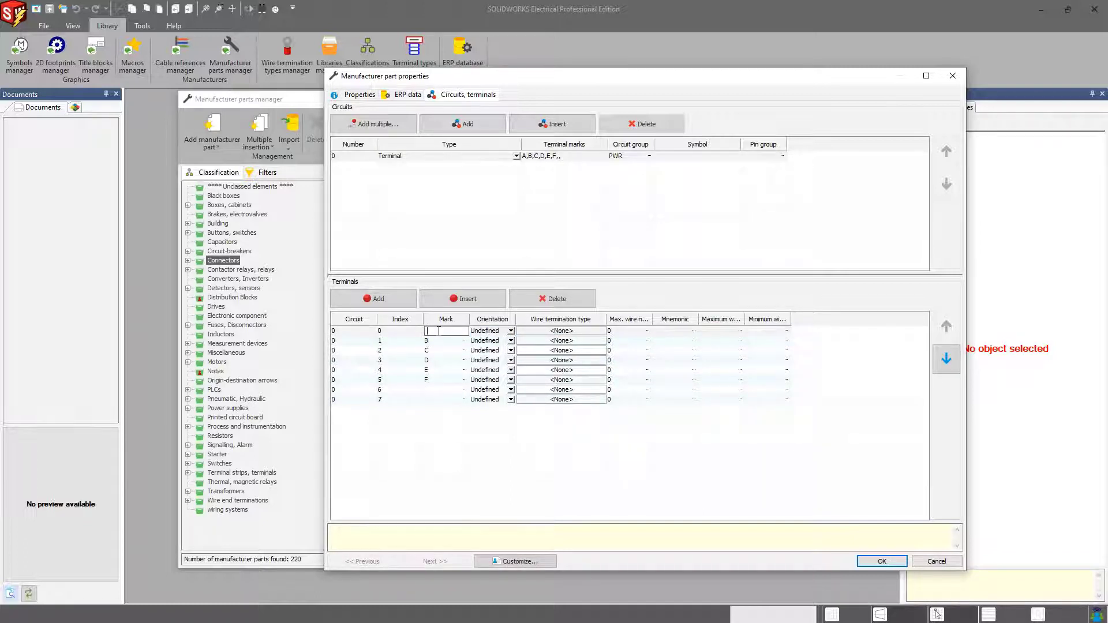
pyautogui.write('13')
pyautogui.press('Return')
pyautogui.write('14')
pyautogui.press('Return')
pyautogui.write('21')
pyautogui.press('Return')
pyautogui.write('31')
pyautogui.press('Return')
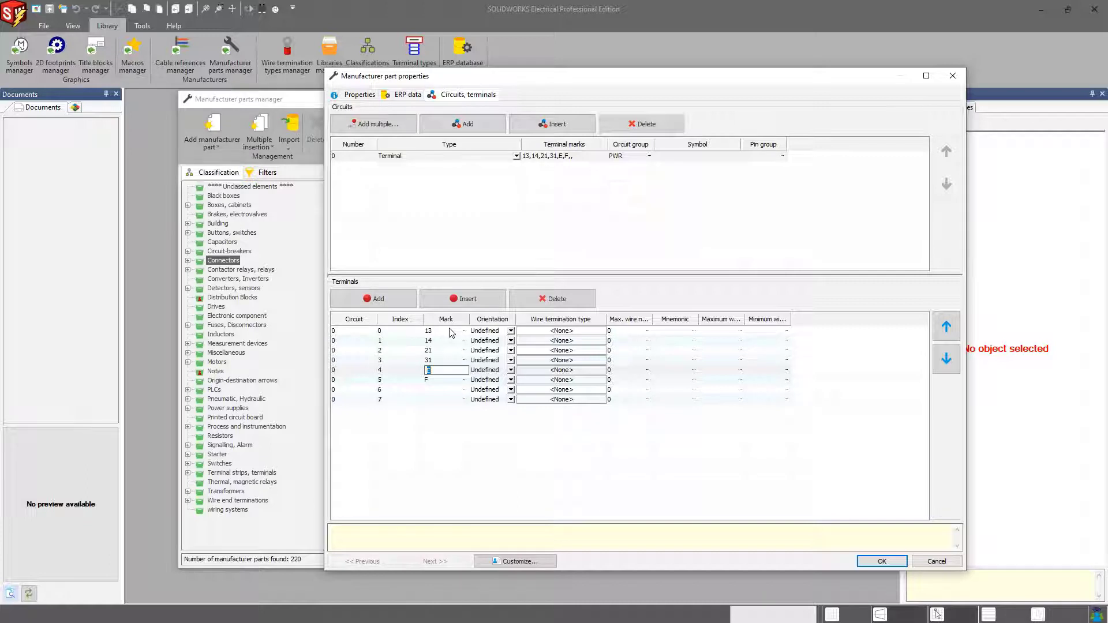
# Step: Set terminal 13's maximum wire number to 1
pyautogui.click(564, 445)
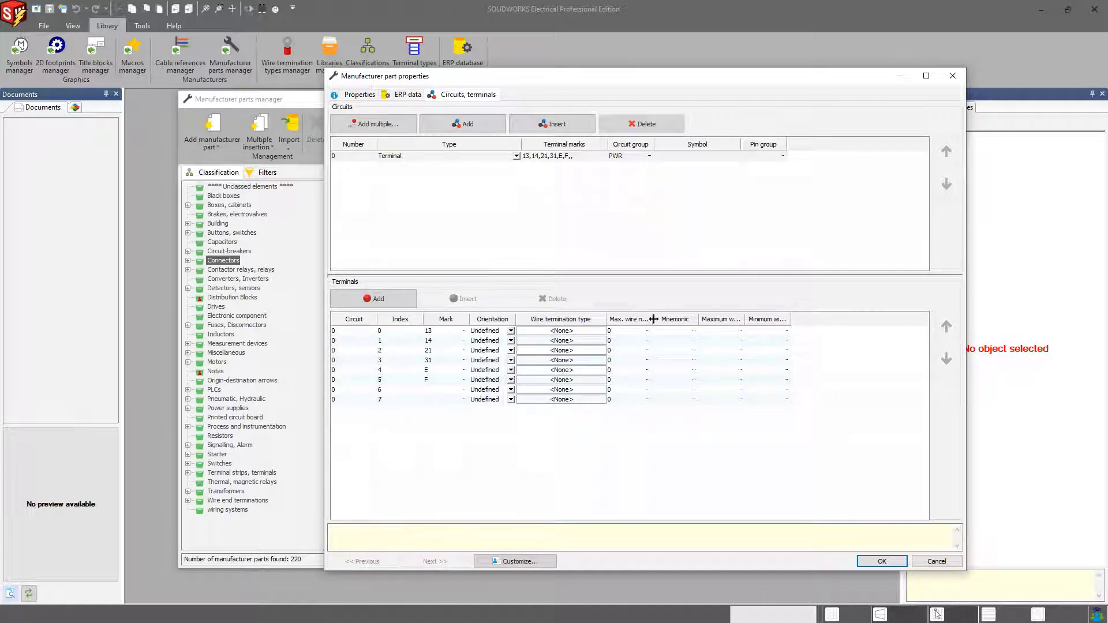
pyautogui.moveTo(652, 319); pyautogui.dragTo(686, 321)
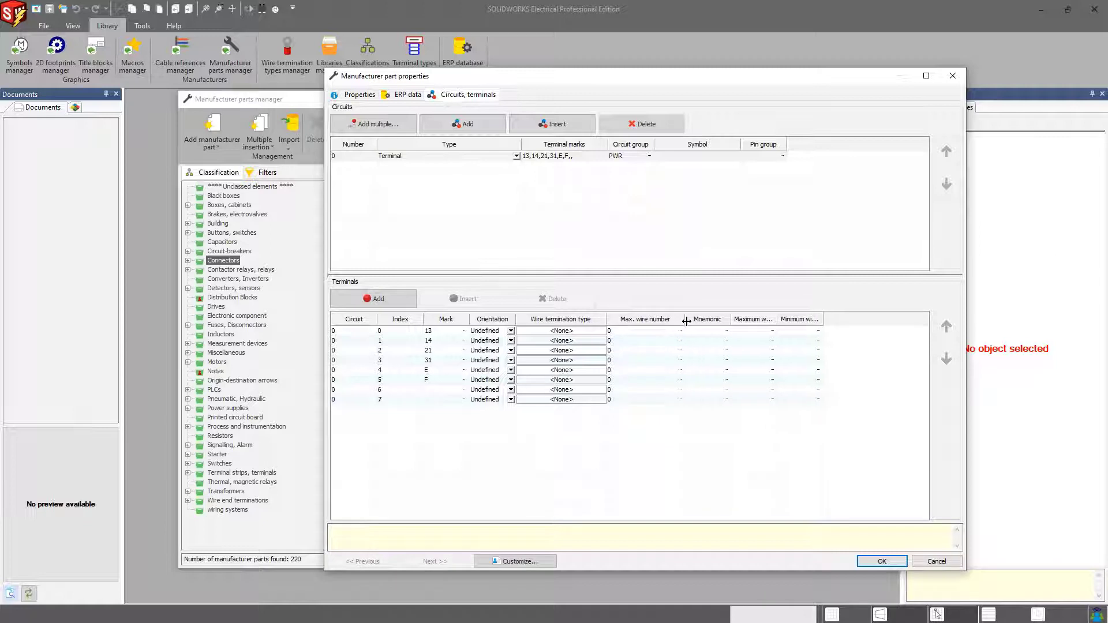
pyautogui.click(644, 332)
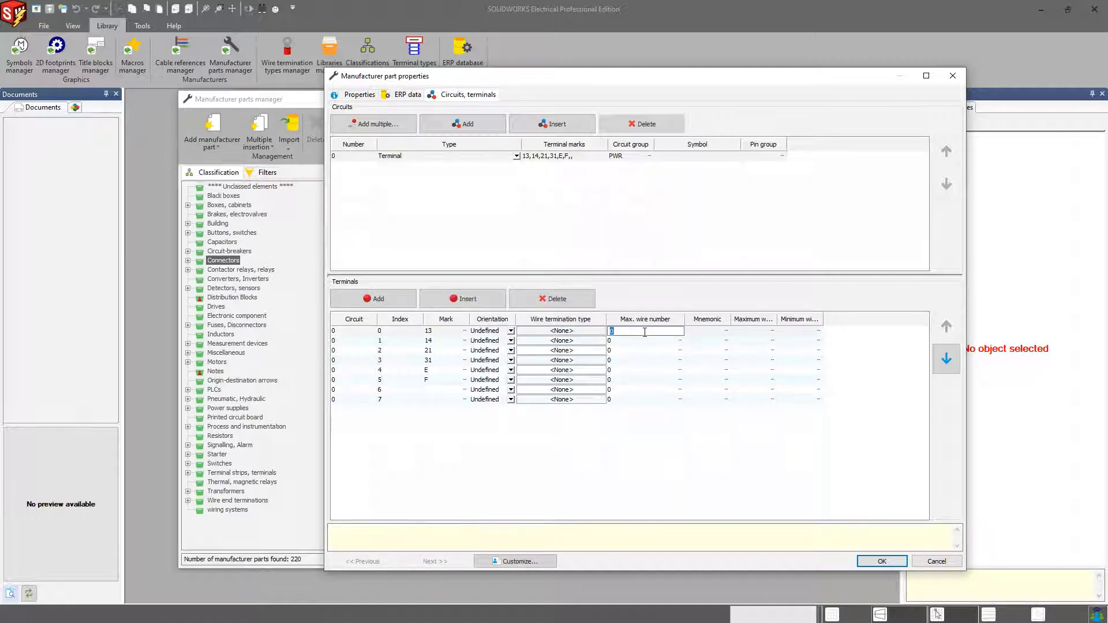
pyautogui.write('1')
pyautogui.click(636, 434)
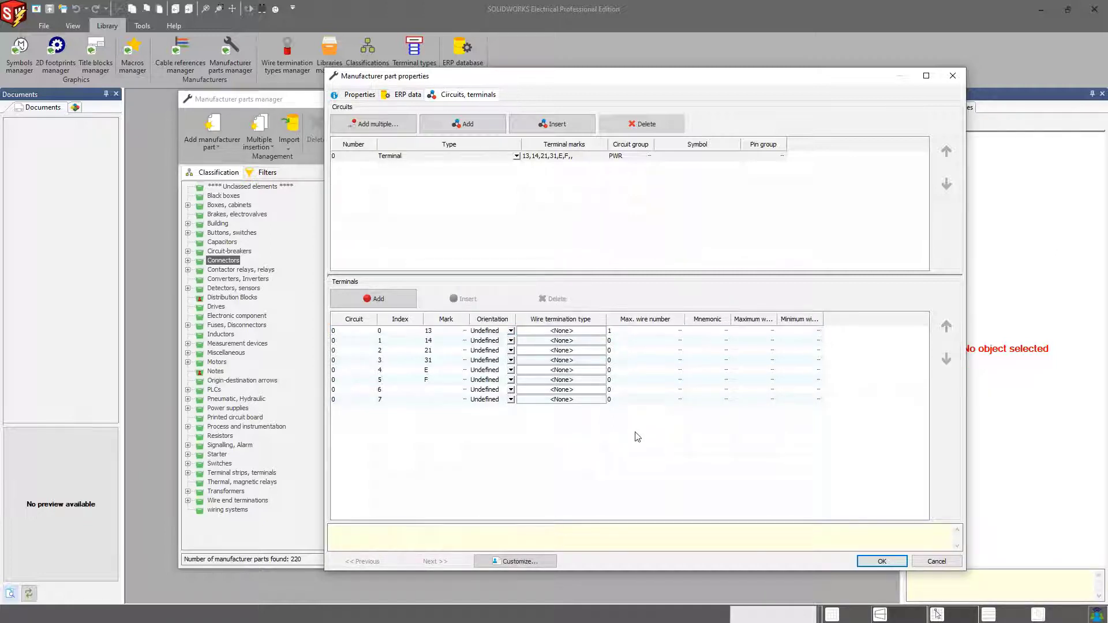
pyautogui.click(625, 332)
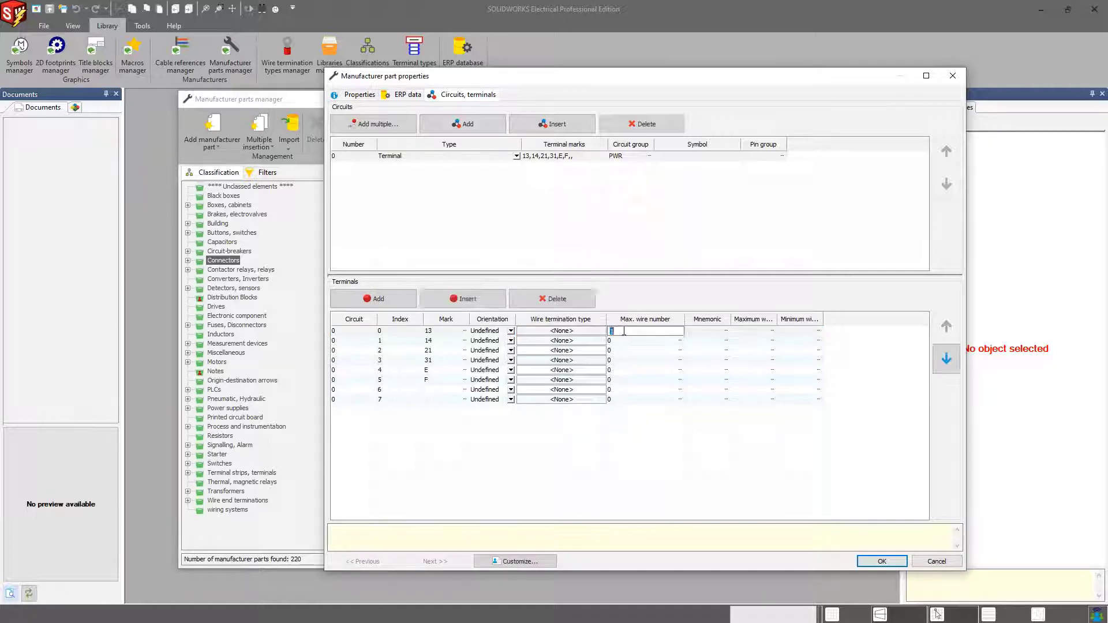
pyautogui.click(620, 412)
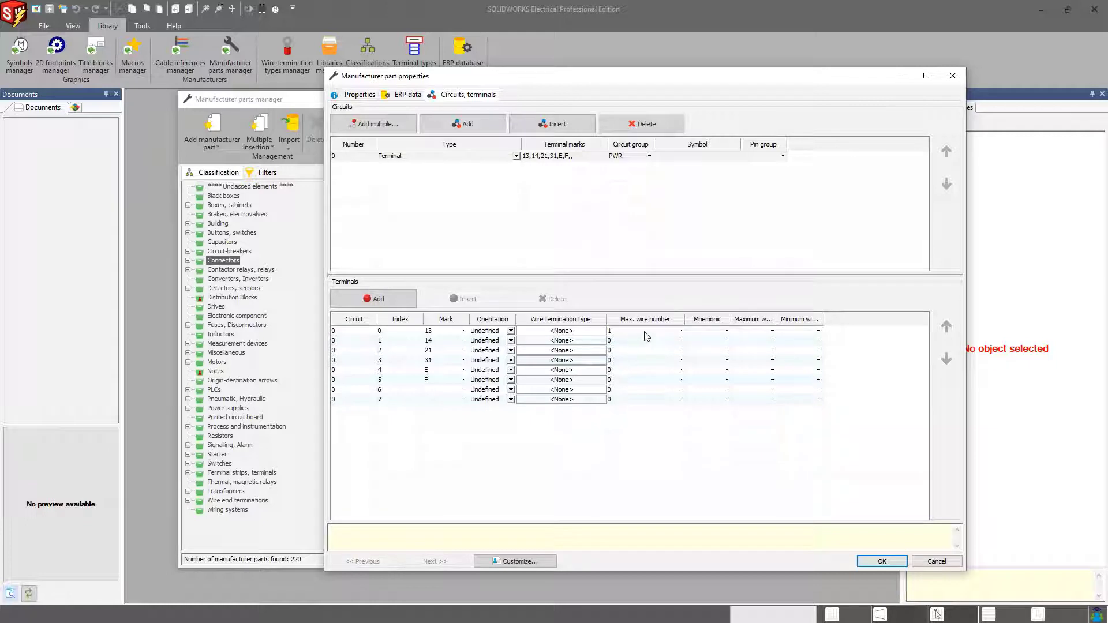
# Step: Enter the GND mnemonic for terminal 13
pyautogui.click(713, 334)
pyautogui.click(714, 333)
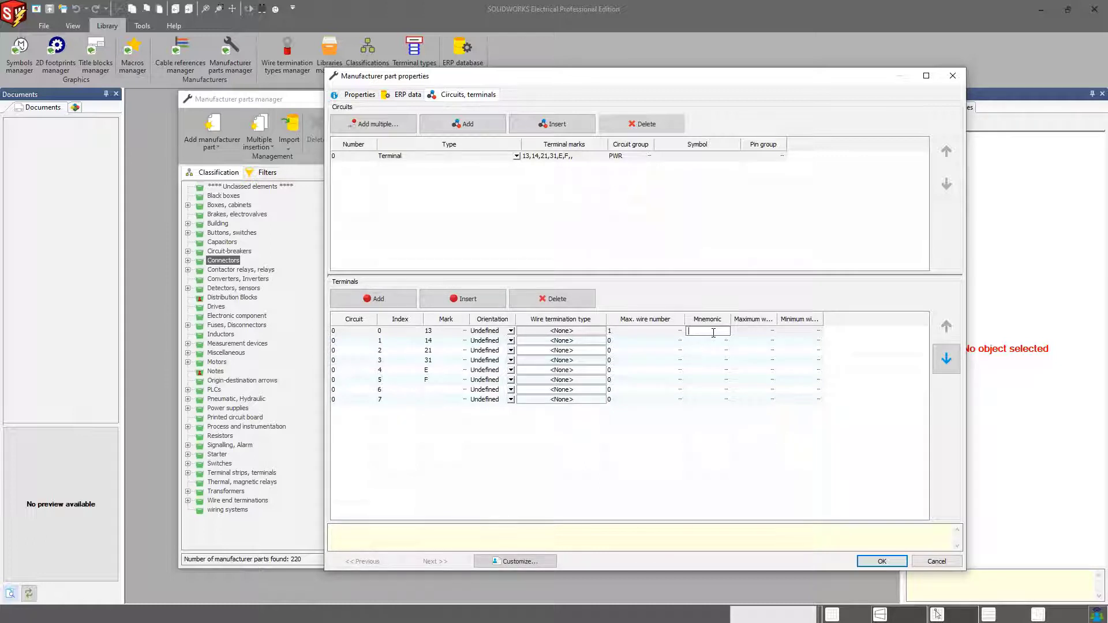
pyautogui.write('gnd')
pyautogui.press('BackSpace')
pyautogui.press('BackSpace')
pyautogui.press('BackSpace')
pyautogui.write('GNS')
# Step: Confirm the GND mnemonic, then widen the part dialog and resize the wire section and gauge columns
pyautogui.click(714, 451)
pyautogui.moveTo(777, 320); pyautogui.dragTo(898, 320)
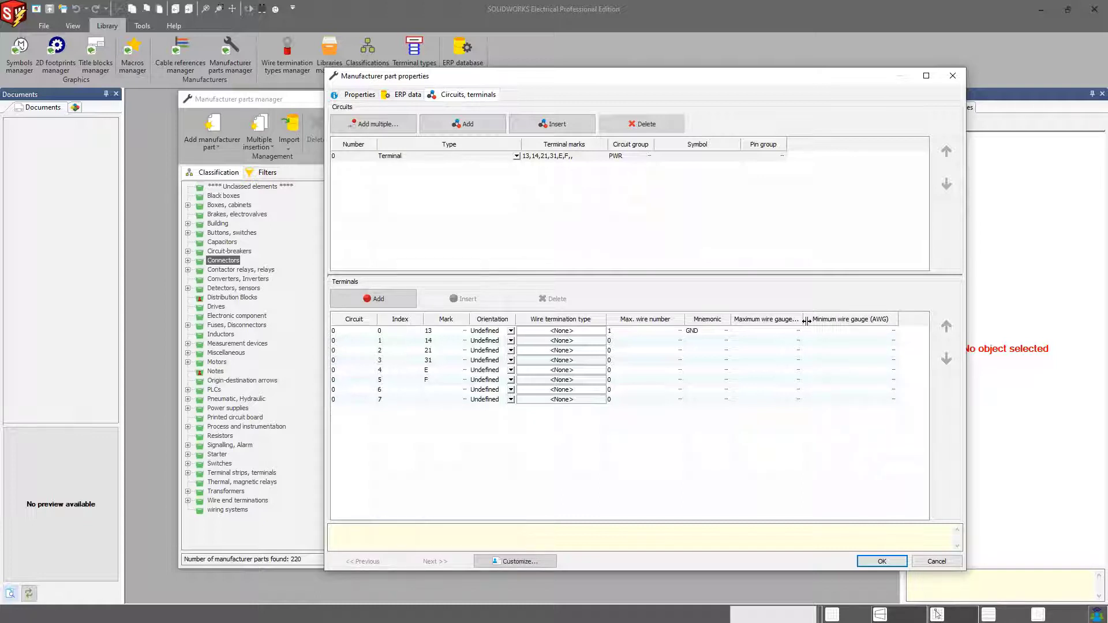
pyautogui.moveTo(806, 321); pyautogui.dragTo(834, 320)
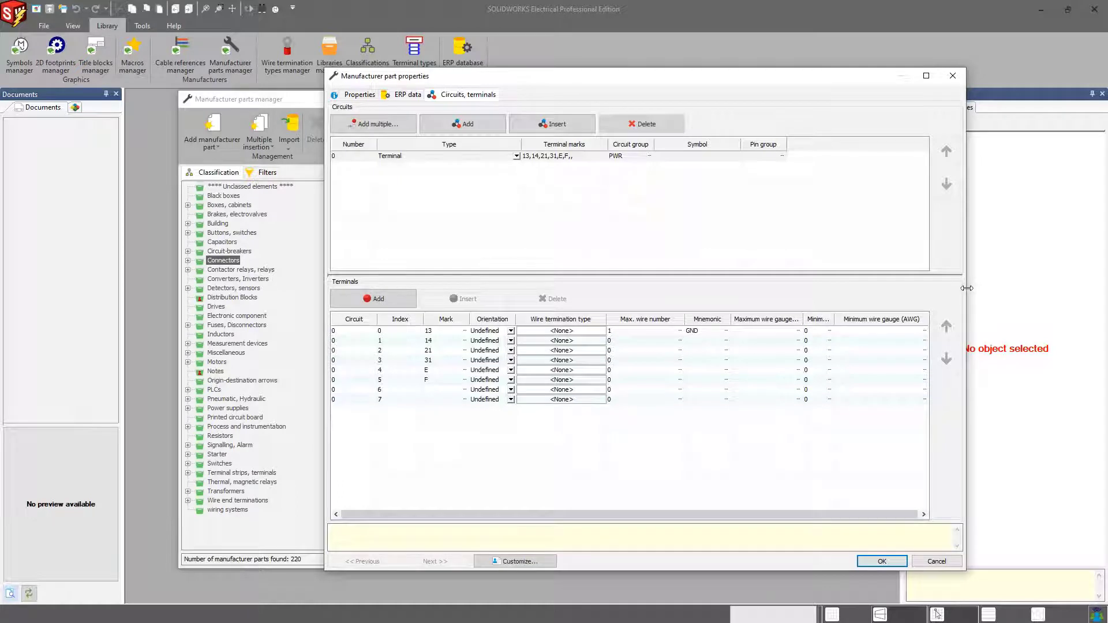
pyautogui.moveTo(967, 288); pyautogui.dragTo(1071, 289)
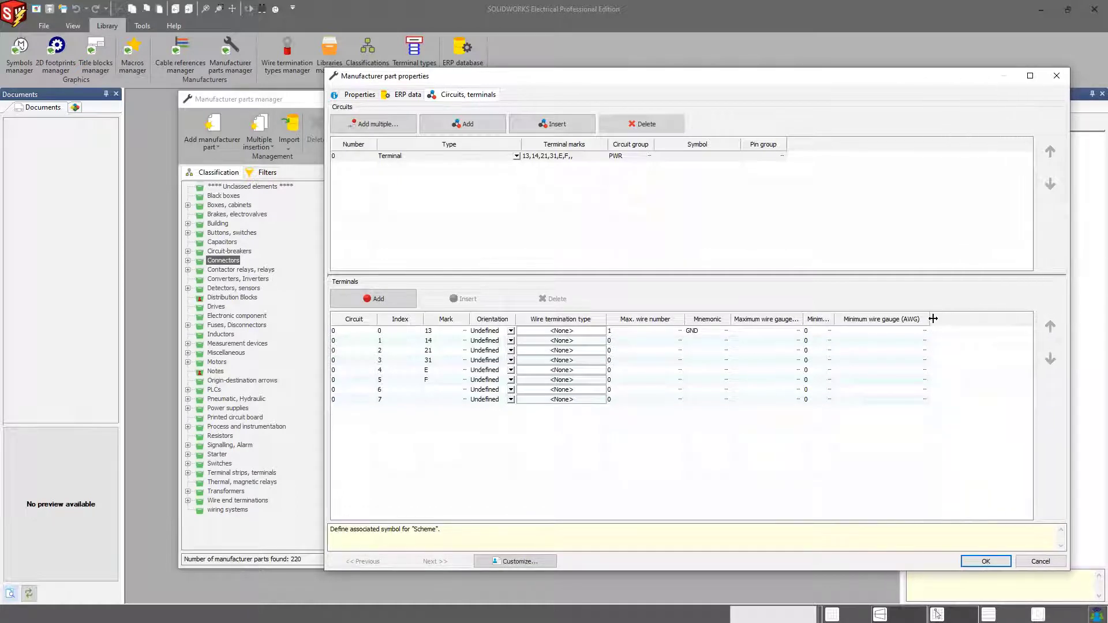
pyautogui.moveTo(835, 319); pyautogui.dragTo(908, 319)
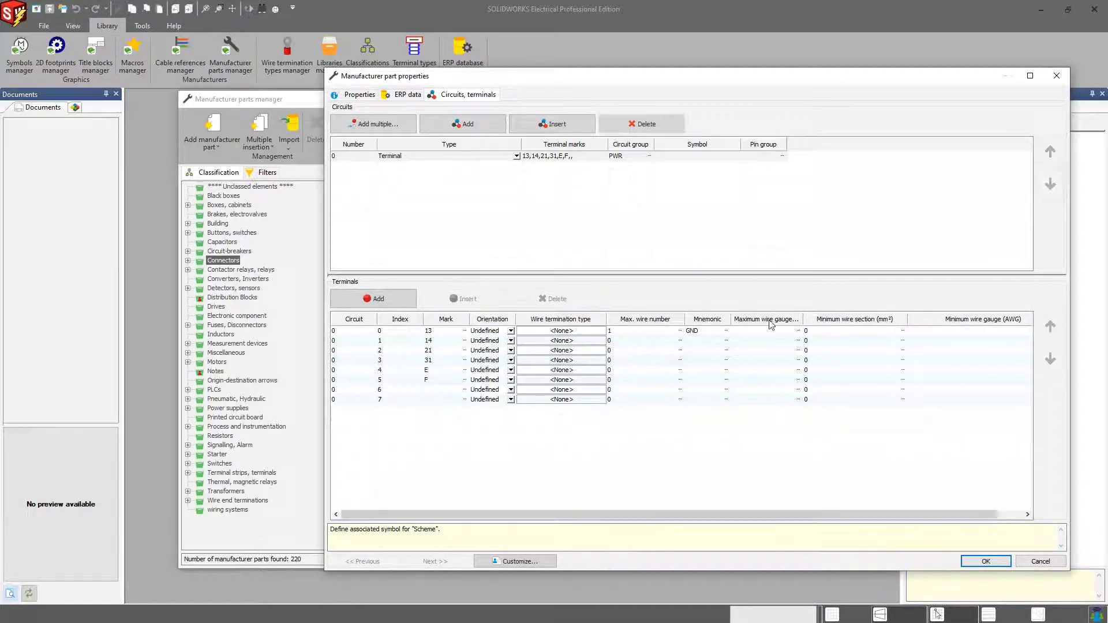
pyautogui.moveTo(732, 319); pyautogui.dragTo(830, 320)
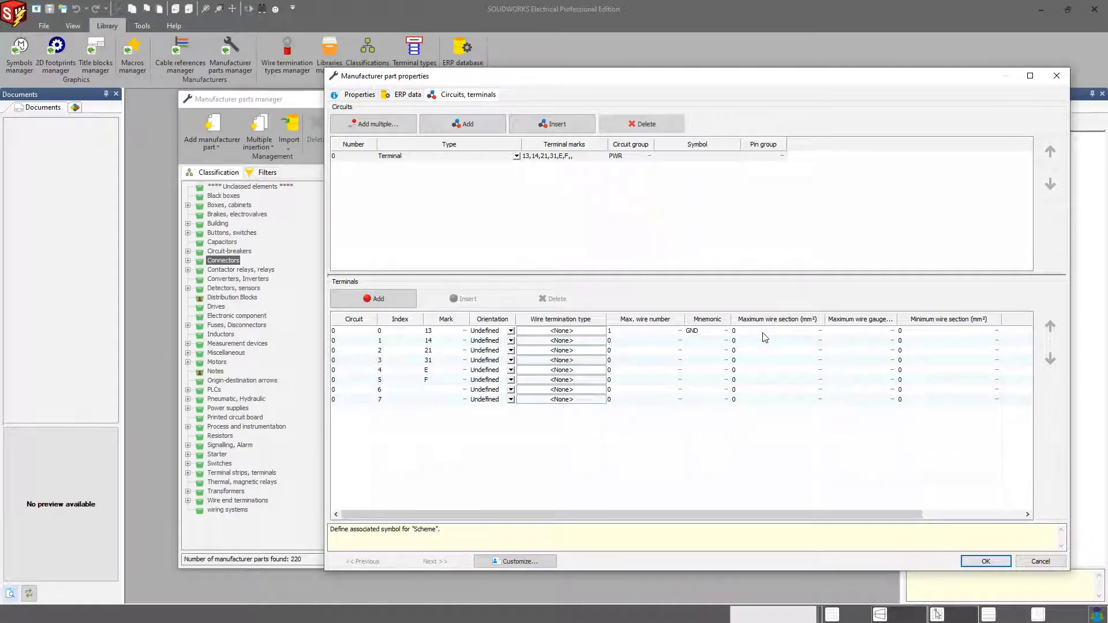
pyautogui.moveTo(826, 320); pyautogui.dragTo(741, 322)
pyautogui.moveTo(916, 319); pyautogui.dragTo(823, 318)
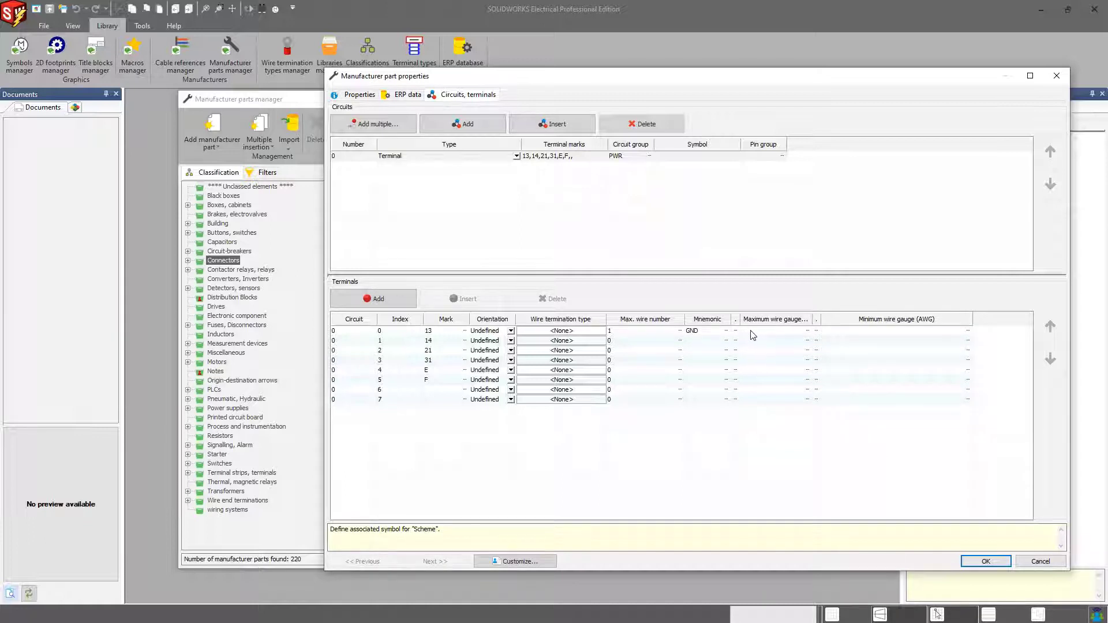
# Step: Select all eight terminal rows and enter maximum wire gauge 16 and minimum 20 AWG
pyautogui.click(752, 331)
pyautogui.moveTo(757, 410); pyautogui.dragTo(766, 333)
pyautogui.click(764, 330)
pyautogui.write('16')
pyautogui.press('Return')
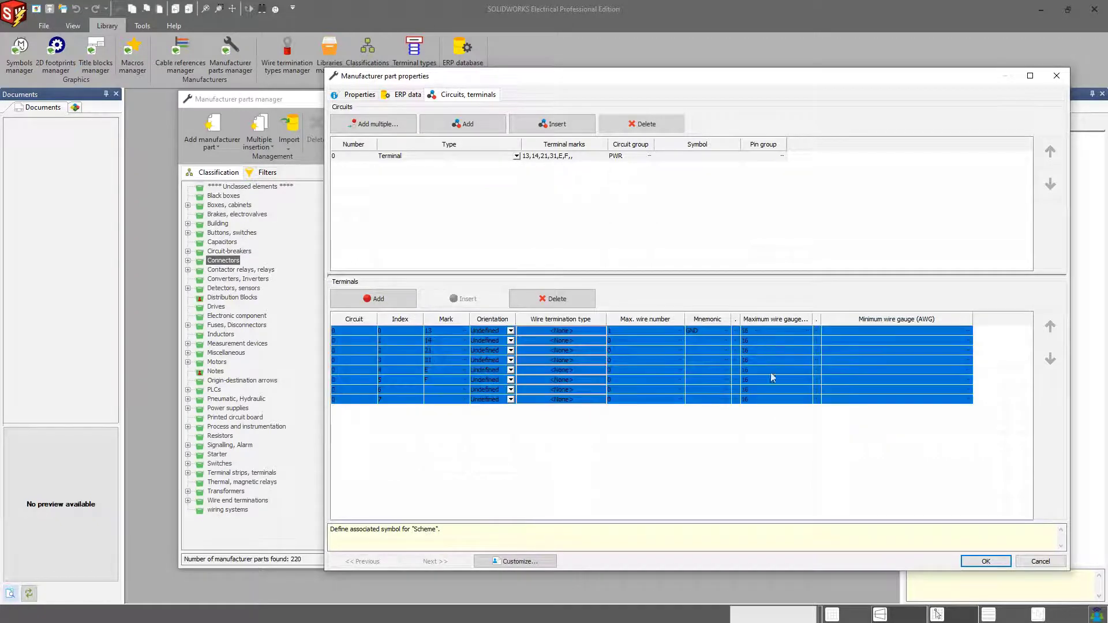
pyautogui.click(858, 333)
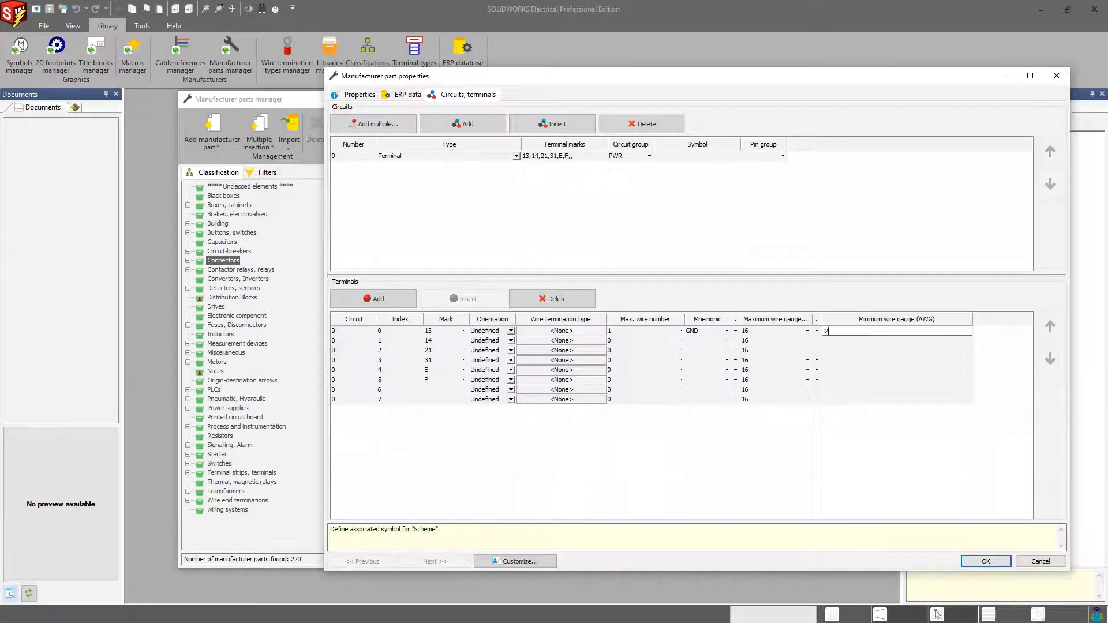
pyautogui.press('Return')
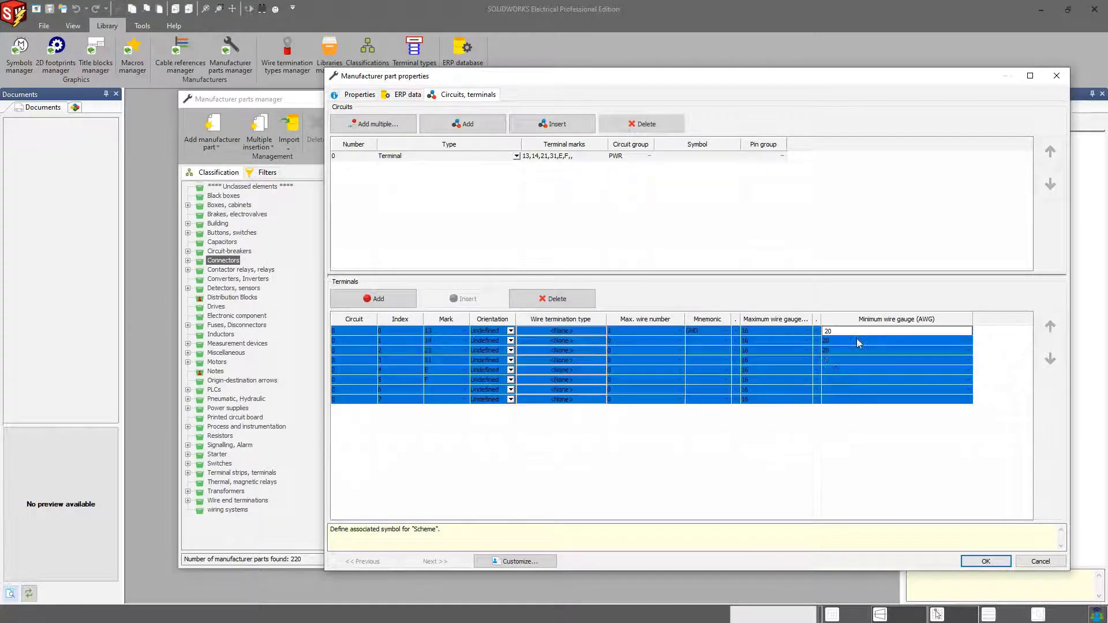
pyautogui.click(791, 465)
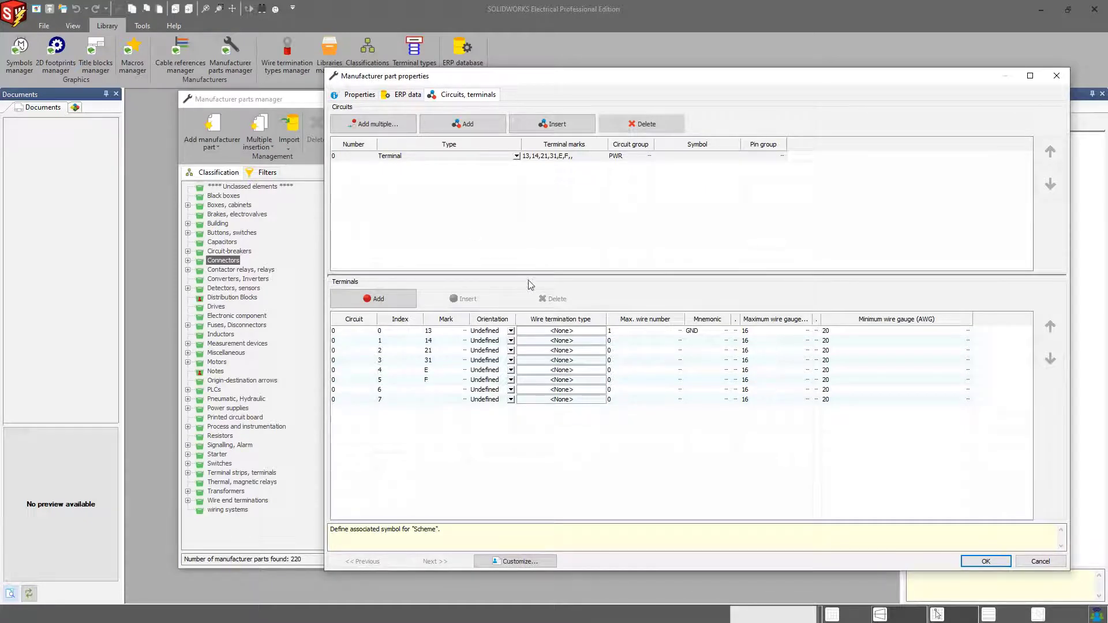
# Step: Choose Ferrule as the wire termination type for terminal 13 in row 0
pyautogui.click(577, 334)
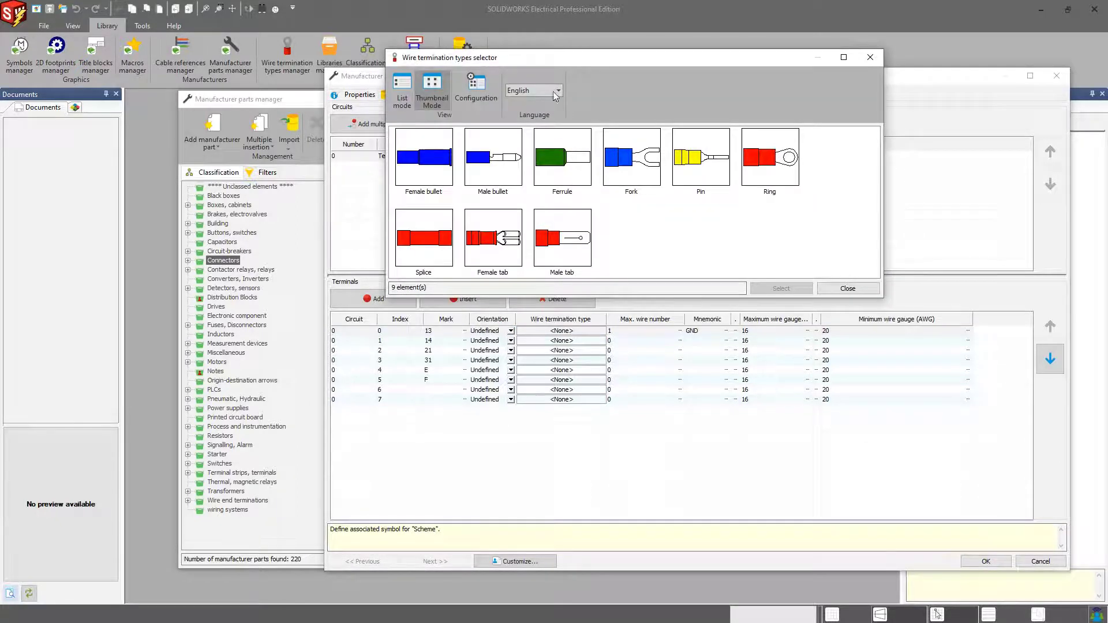
pyautogui.moveTo(568, 61); pyautogui.dragTo(612, 82)
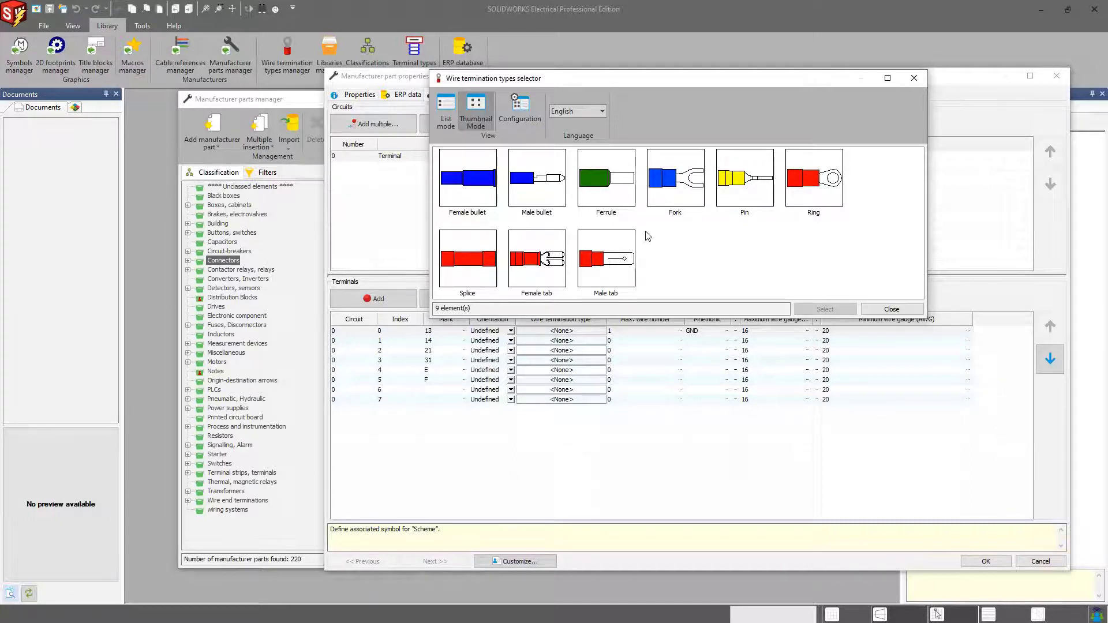
pyautogui.doubleClick(606, 179)
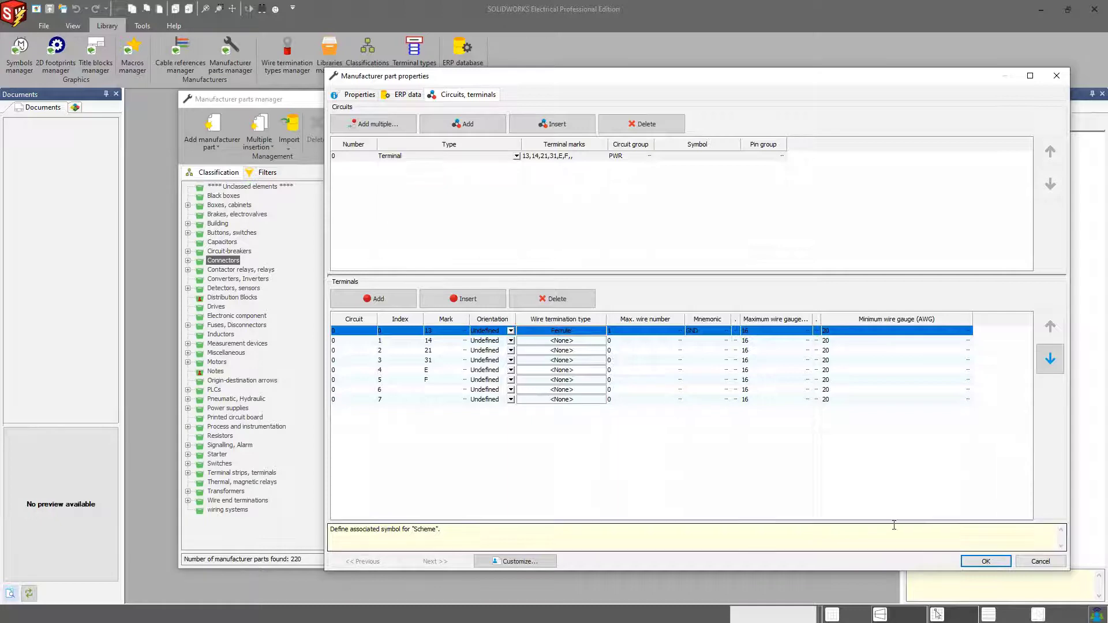
# Step: On the Properties tab, enter reference 1234 and manufacturer JEE1, then save the part
pyautogui.click(361, 95)
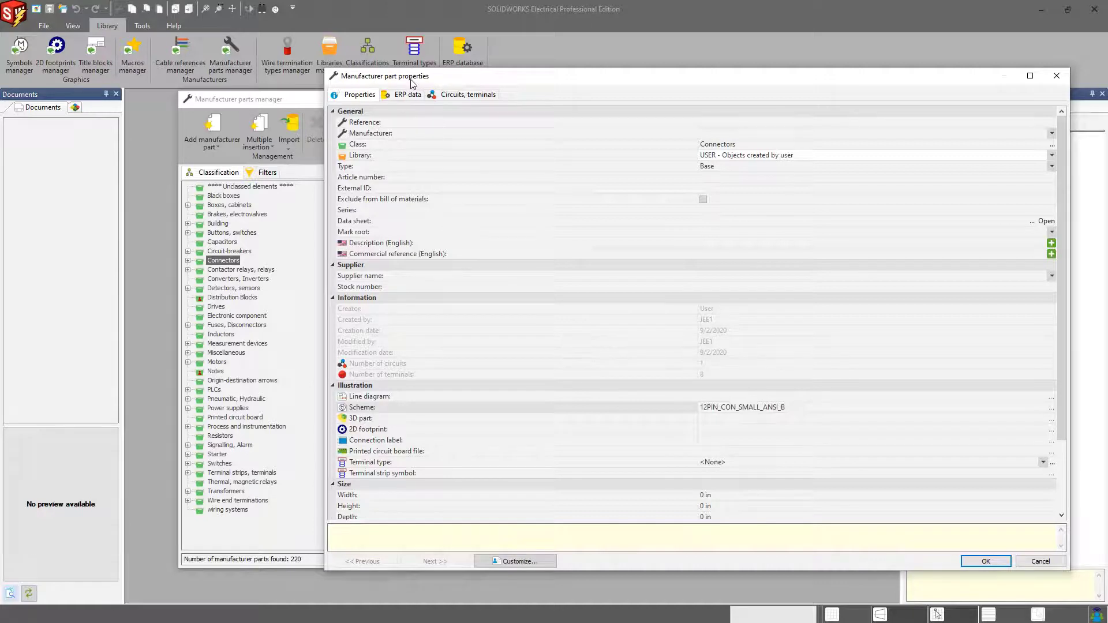
pyautogui.moveTo(414, 85); pyautogui.dragTo(393, 84)
pyautogui.click(697, 123)
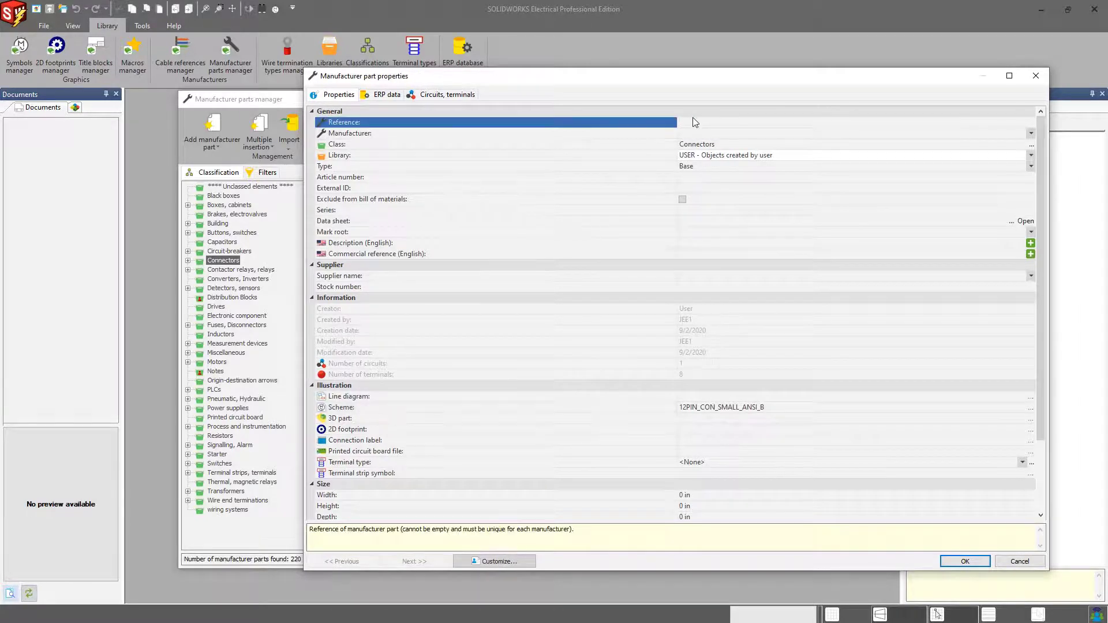
pyautogui.write('1234')
pyautogui.click(710, 133)
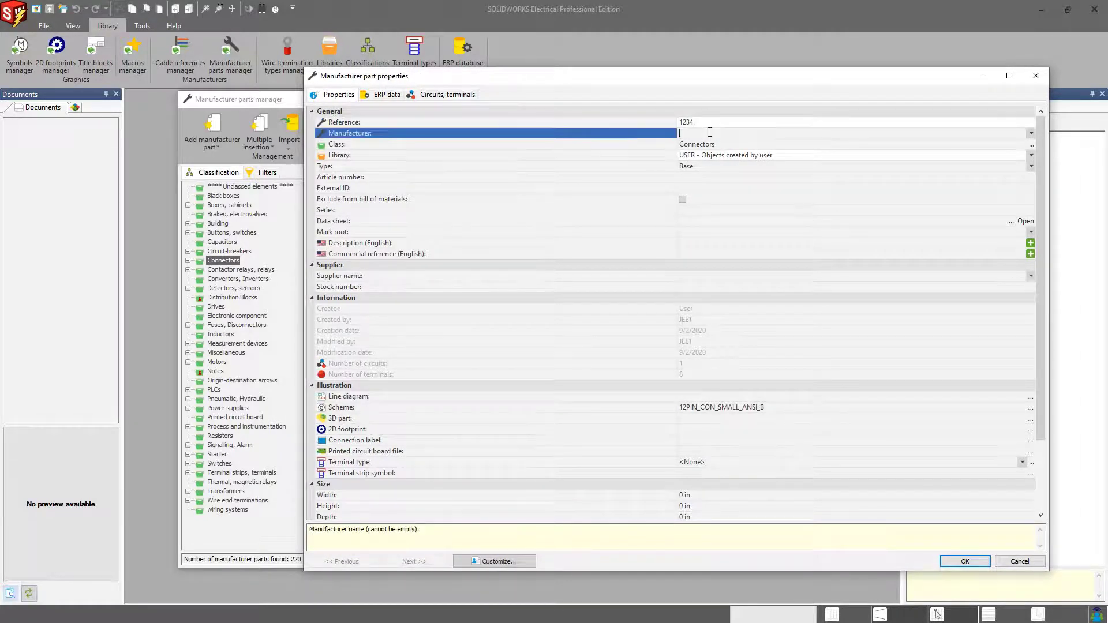
pyautogui.write('JEE1')
pyautogui.click(959, 565)
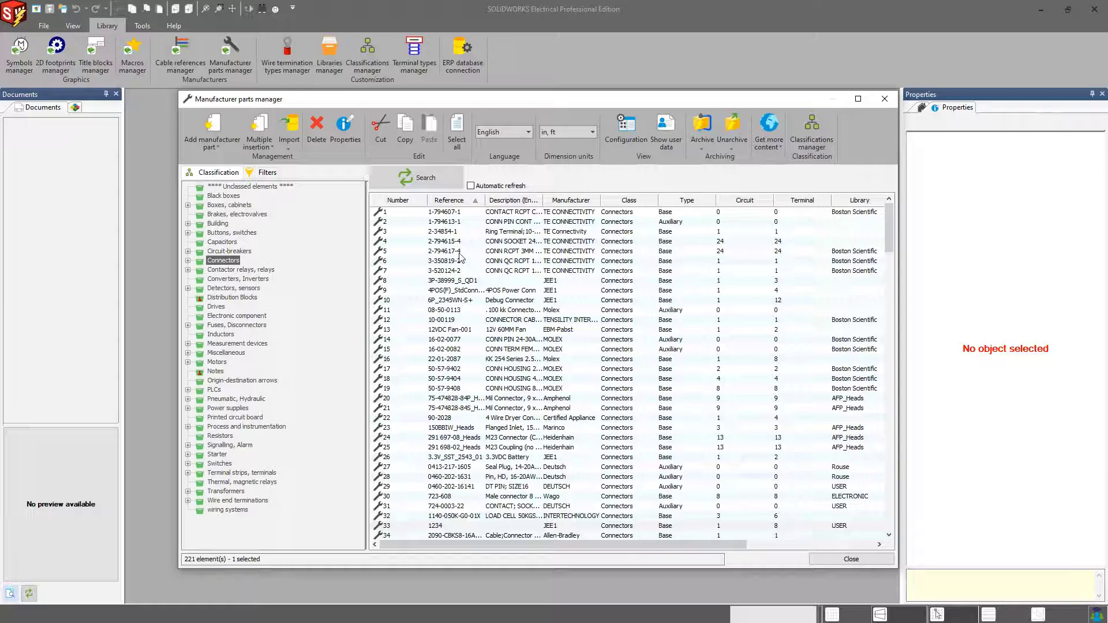
# Step: Filter the parts manager by manufacturer JEE1 and reference 1234 and run the search
pyautogui.click(266, 172)
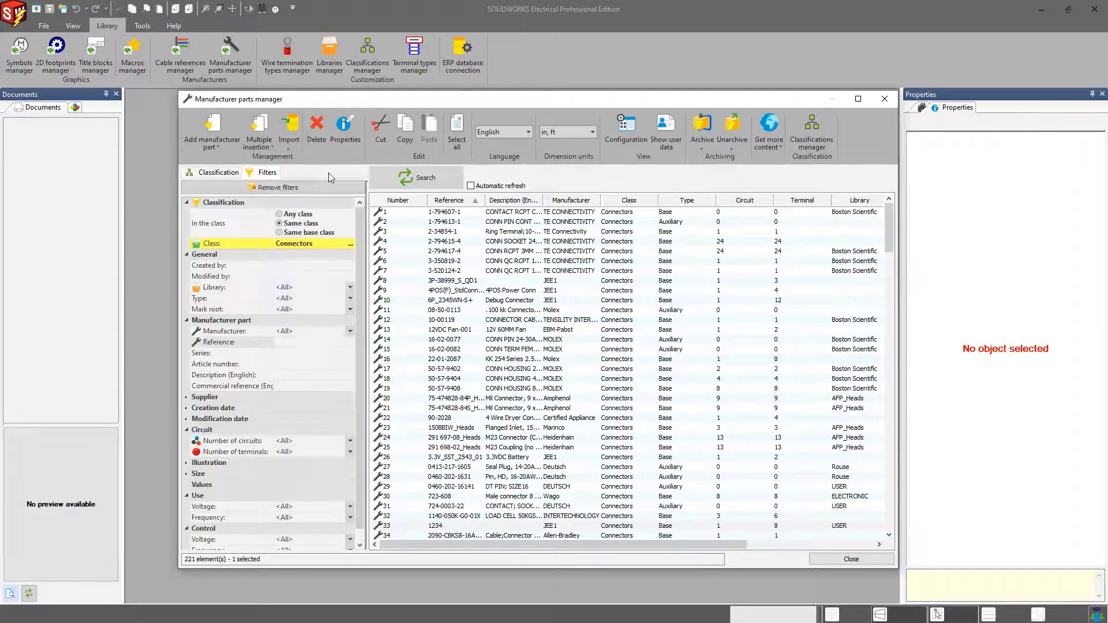
pyautogui.click(310, 332)
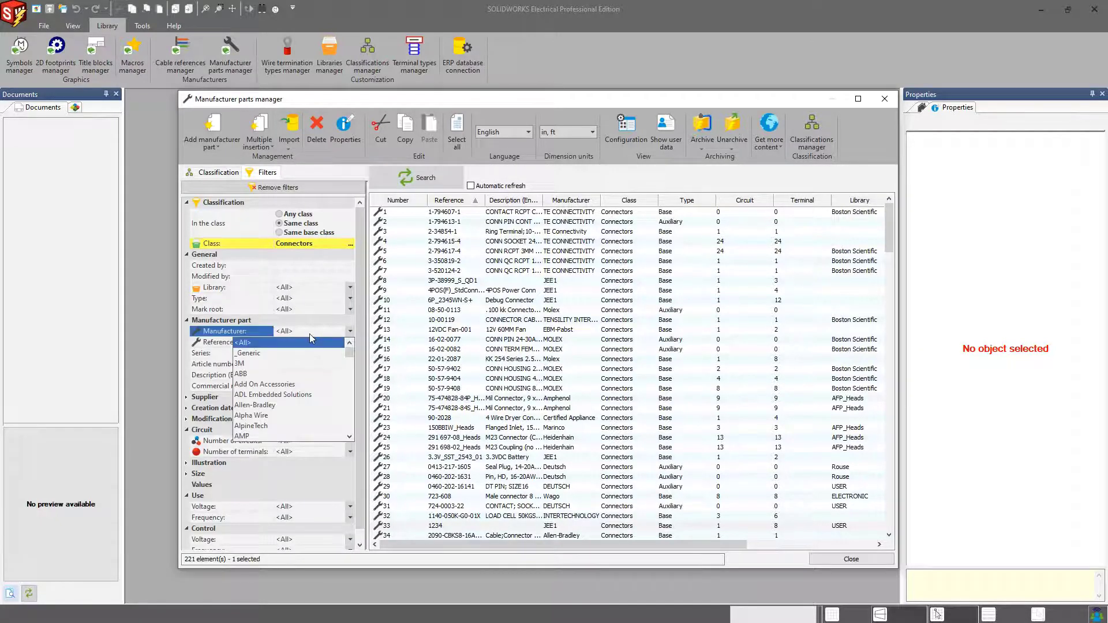
pyautogui.scroll(-10, 281, 386)
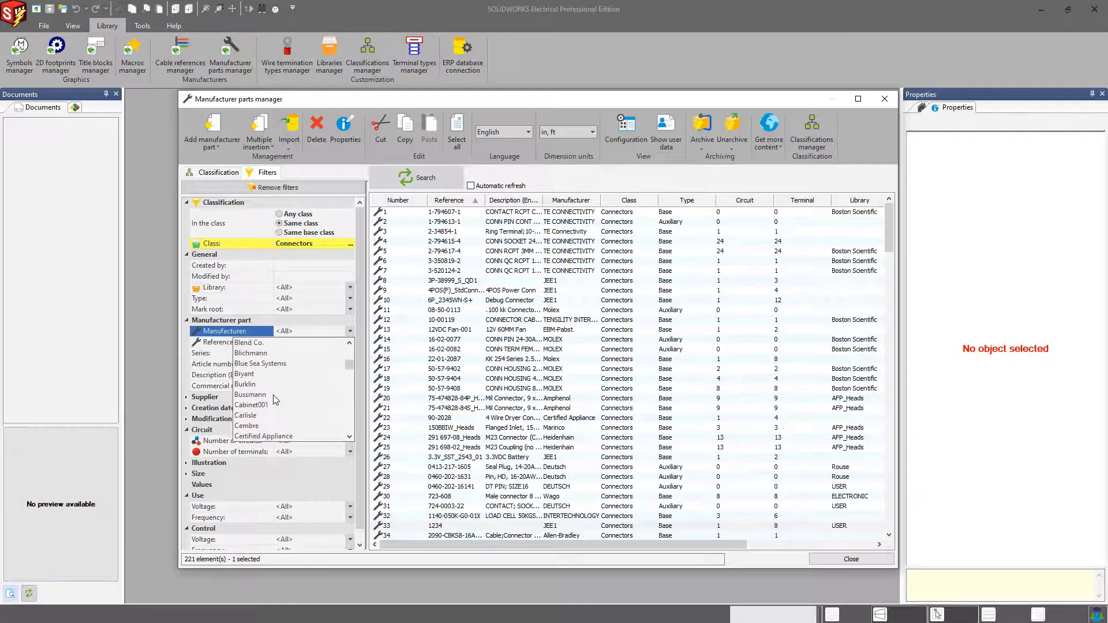
pyautogui.scroll(-3, 276, 400)
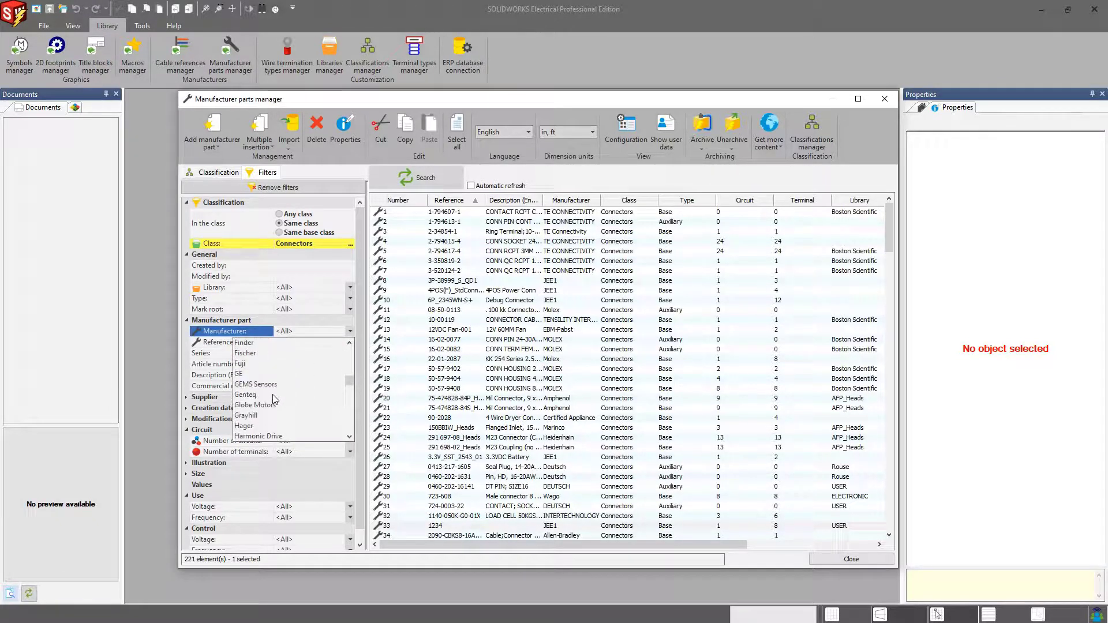
pyautogui.scroll(-4, 272, 382)
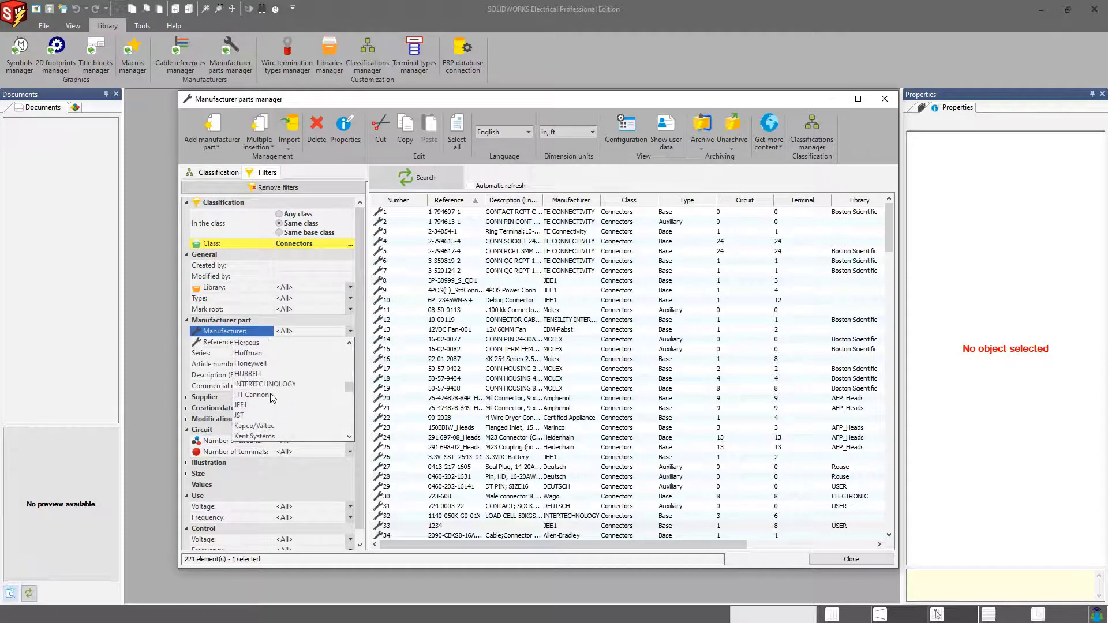
pyautogui.click(263, 405)
pyautogui.click(284, 345)
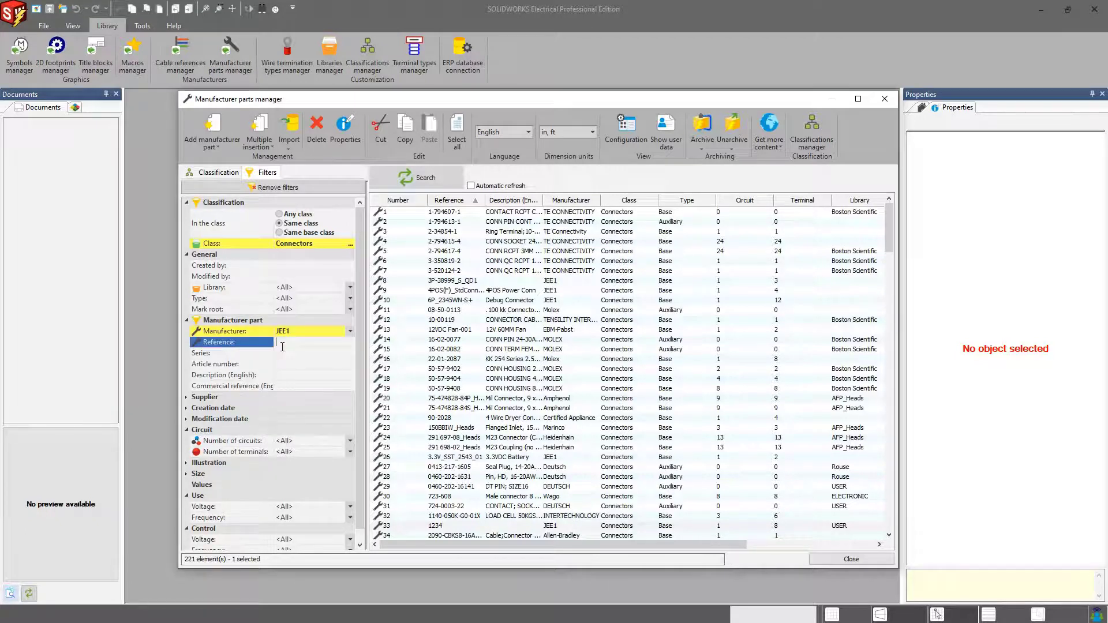
pyautogui.write('1234')
pyautogui.click(416, 177)
# Step: Open the properties of the 1234 part and move its window up and left
pyautogui.doubleClick(440, 214)
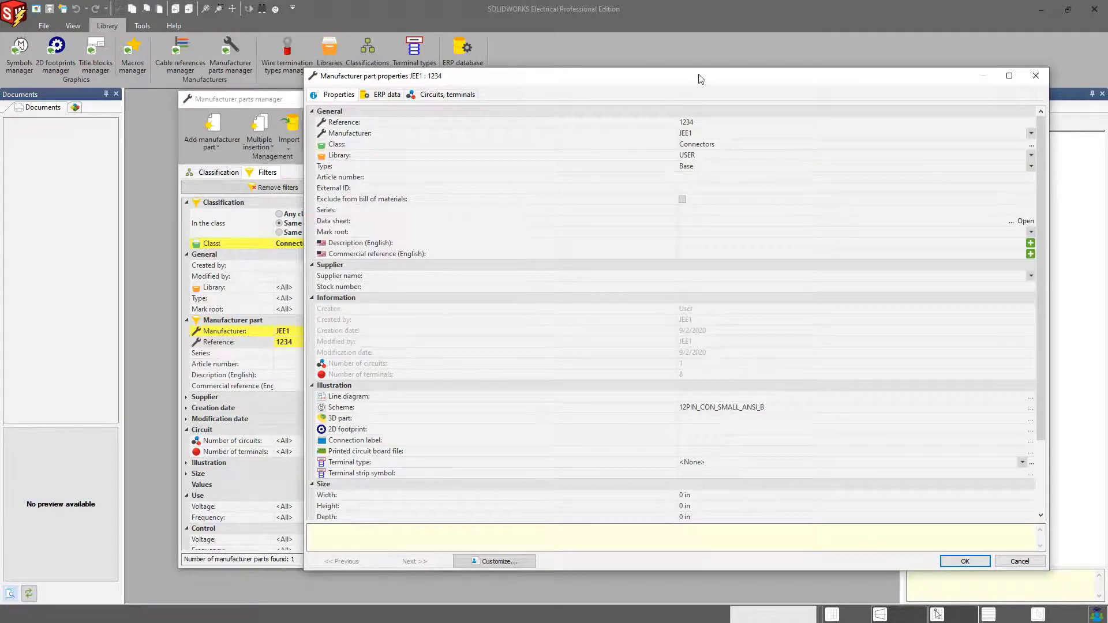
pyautogui.moveTo(700, 77); pyautogui.dragTo(621, 66)
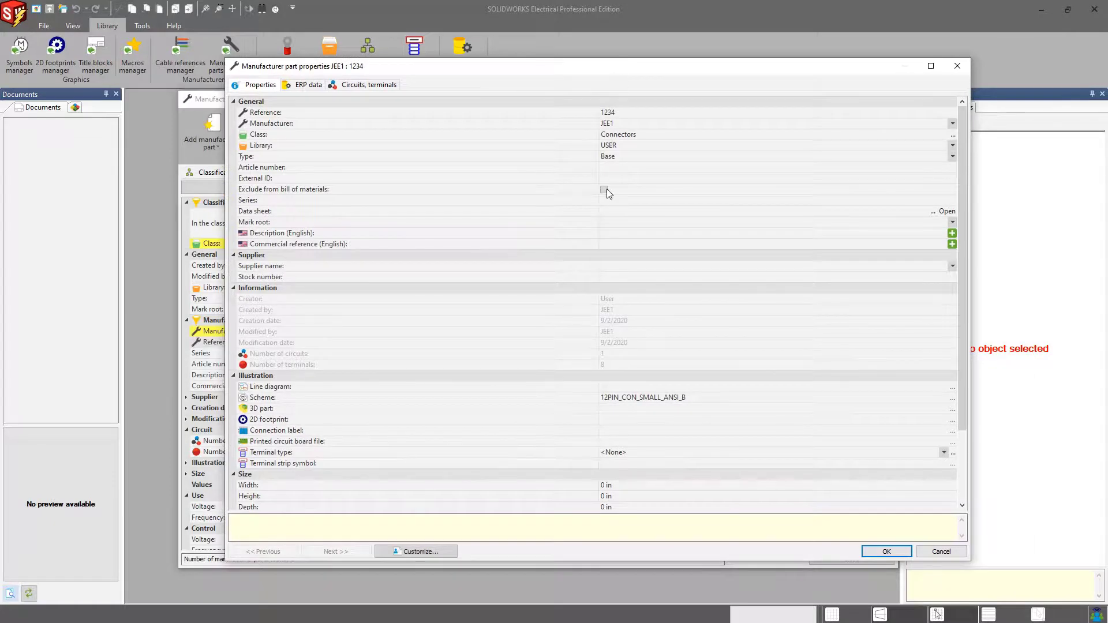